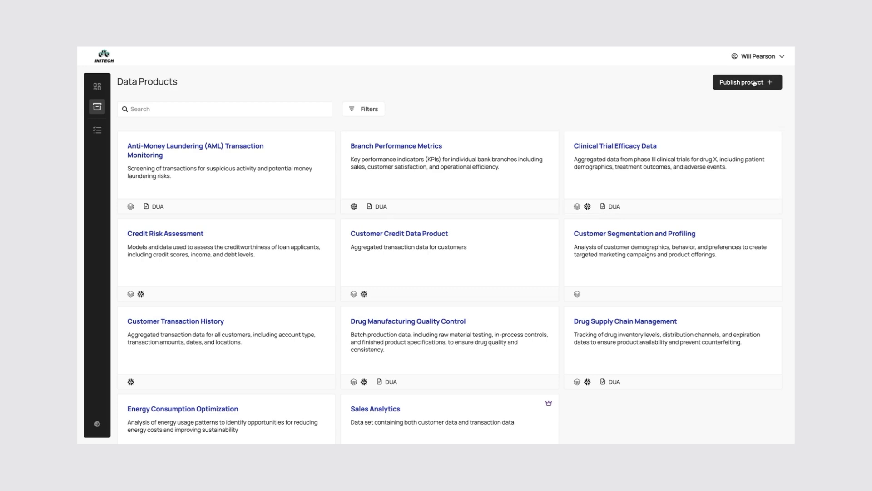
# - Start publishing a new data product and choose the Finance domain
pyautogui.click(754, 82)
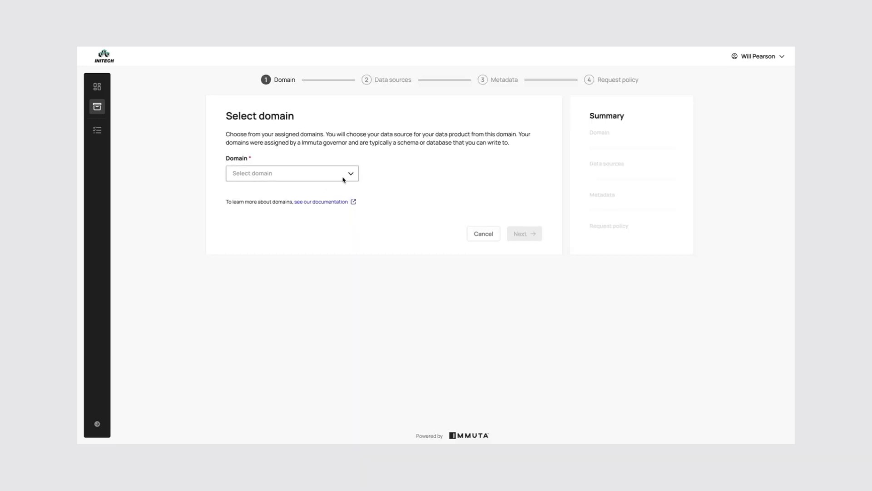
pyautogui.click(343, 179)
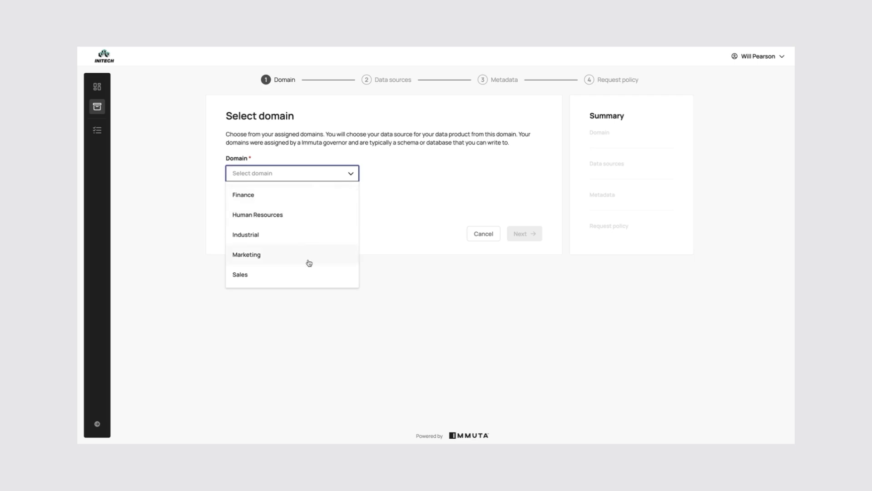
pyautogui.click(304, 203)
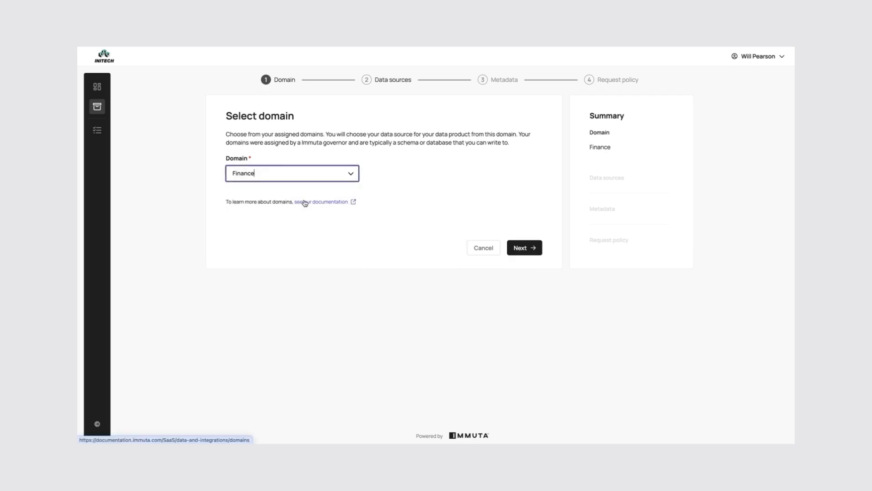
pyautogui.click(523, 233)
# - Select the credit_scores and CUSTOMER_TRANSACTIONS data sources for the product and continue
pyautogui.scroll(-1, 356, 167)
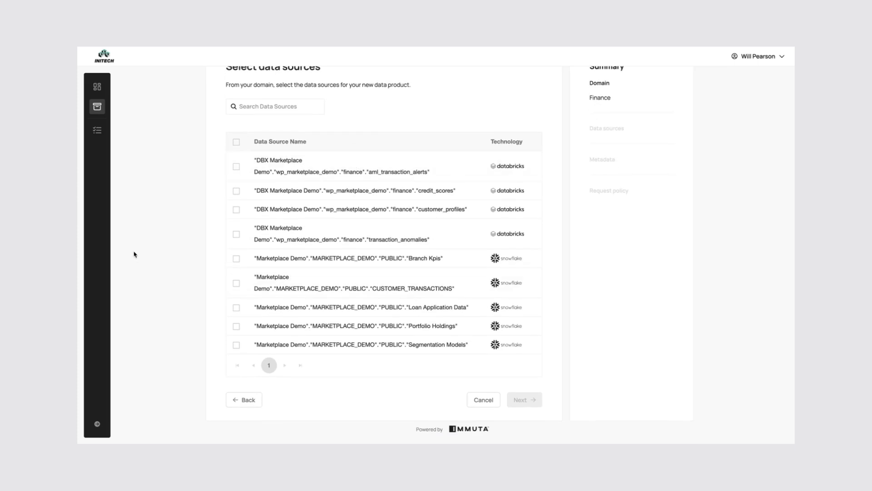
pyautogui.click(236, 283)
pyautogui.click(236, 214)
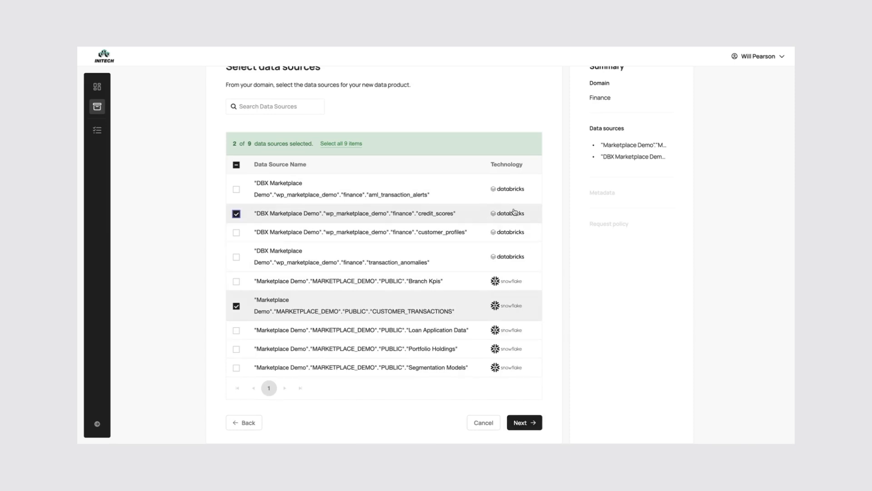
pyautogui.scroll(-1, 550, 293)
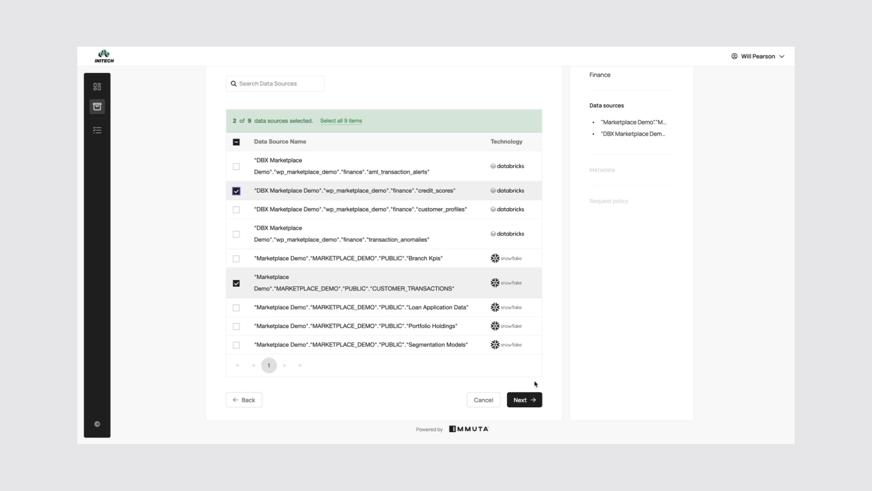
pyautogui.scroll(2, 535, 384)
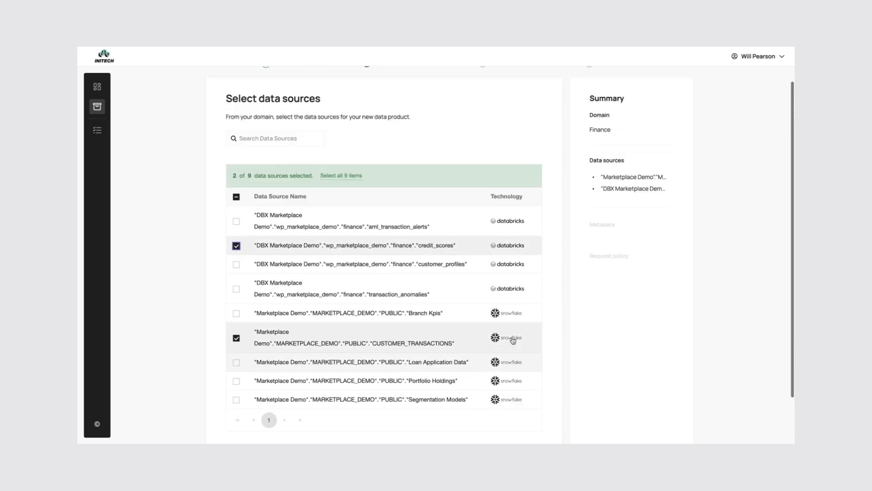
pyautogui.scroll(-2, 512, 339)
pyautogui.click(519, 400)
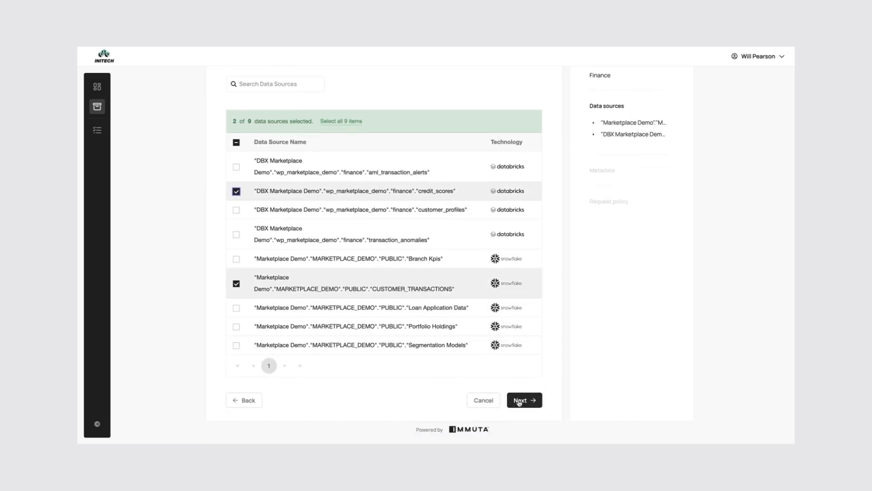
# - Name the data product TPS Reports and describe it as 'Need this for the weekly reports'
pyautogui.click(316, 161)
pyautogui.write('TPS Reports')
pyautogui.click(245, 215)
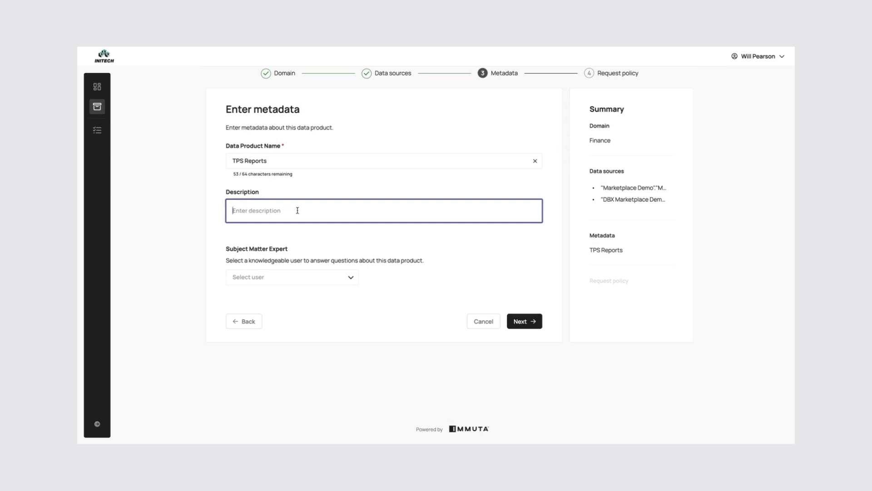
pyautogui.write('Need')
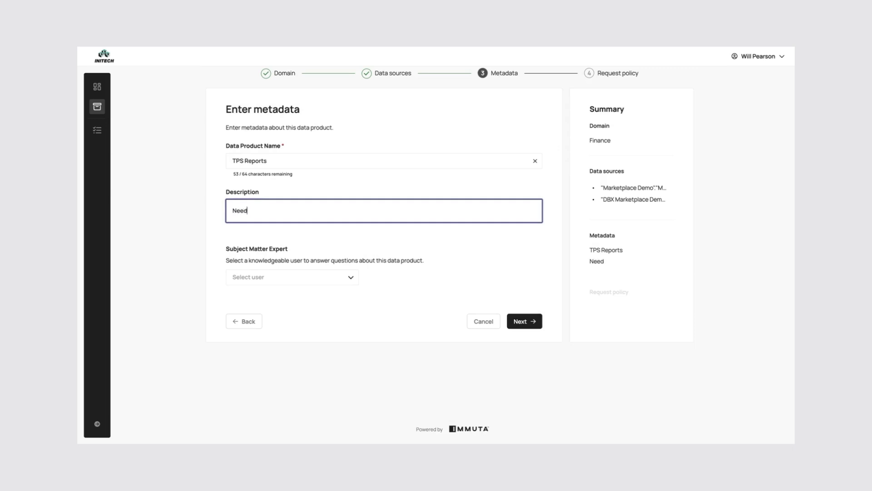
pyautogui.write(' this for the weekl')
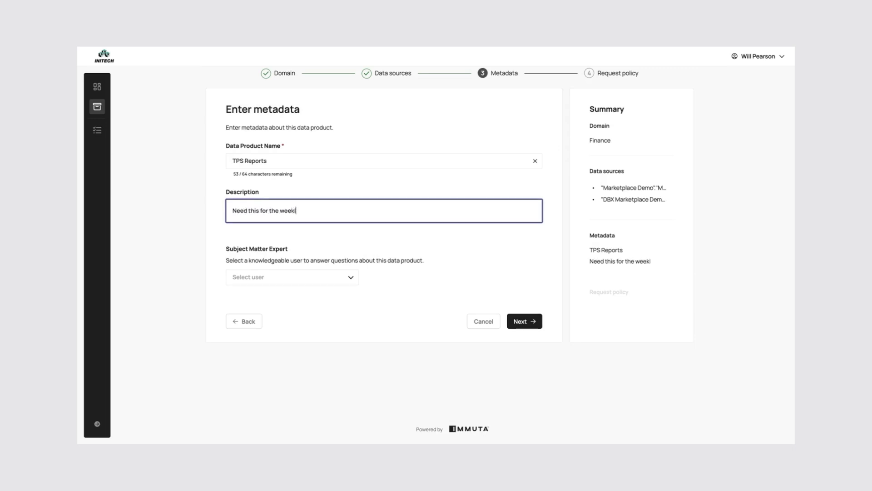
pyautogui.write('y reports')
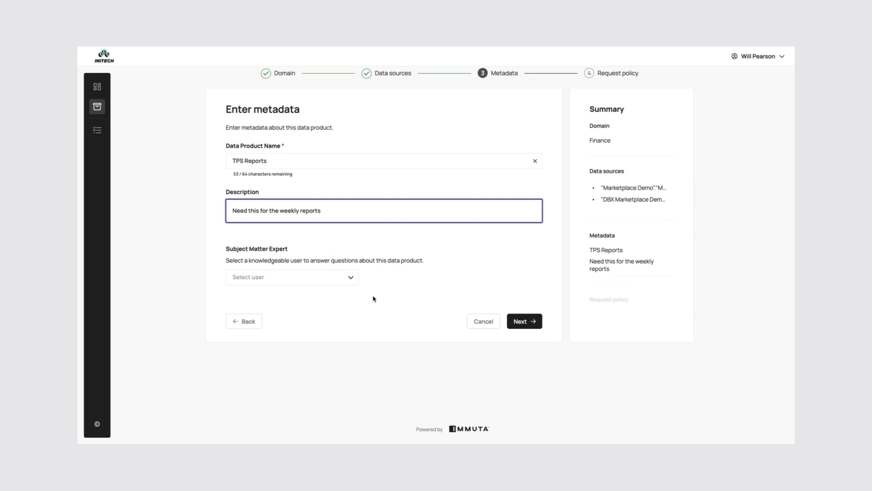
# - Assign the first listed user as subject matter expert and continue to the request policy
pyautogui.click(312, 278)
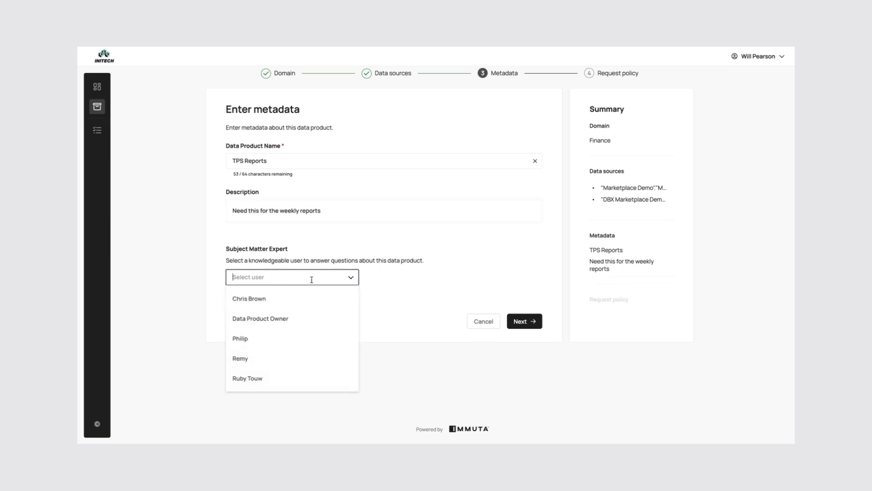
pyautogui.click(275, 300)
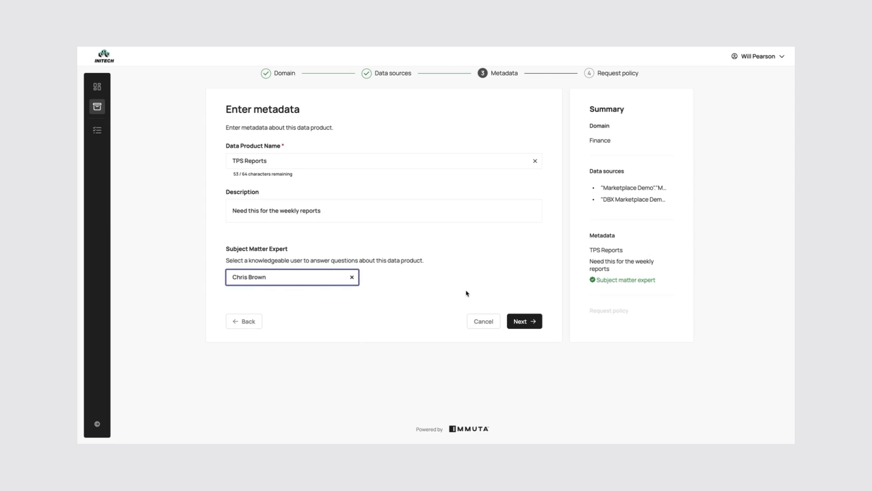
pyautogui.click(437, 288)
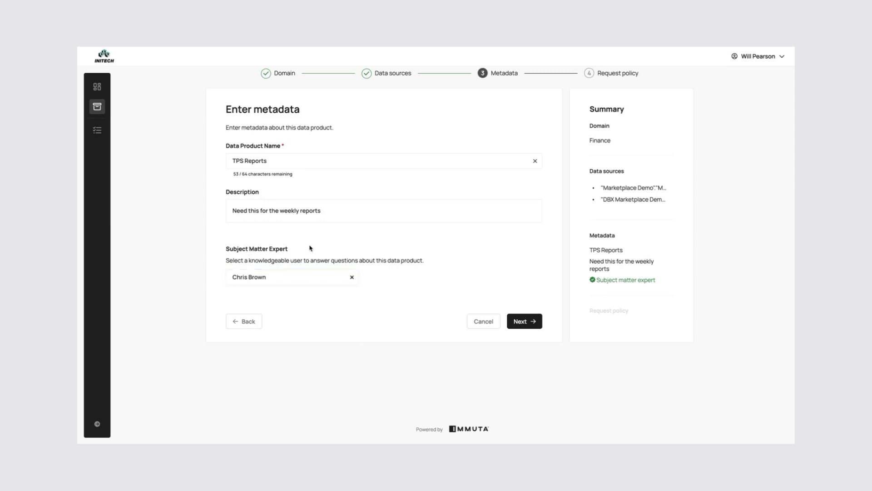
pyautogui.click(520, 320)
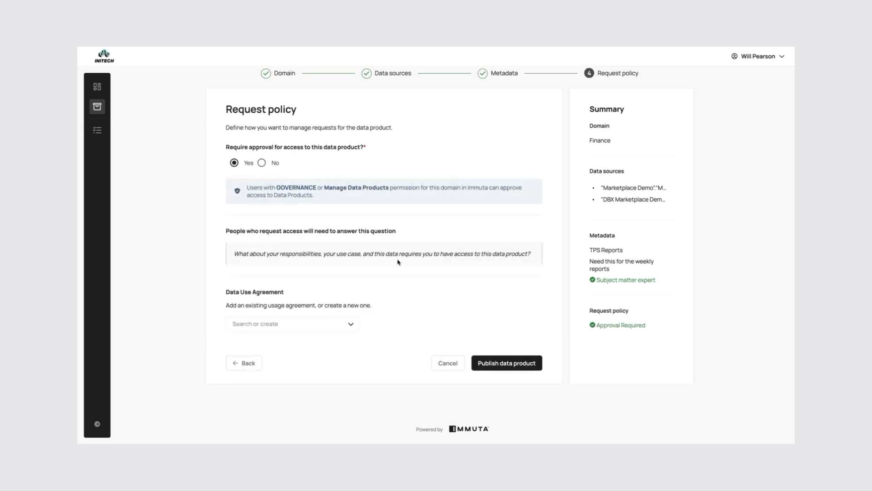
# - Keep approval required for access and attach the Standard Data Use Agreement
pyautogui.click(265, 165)
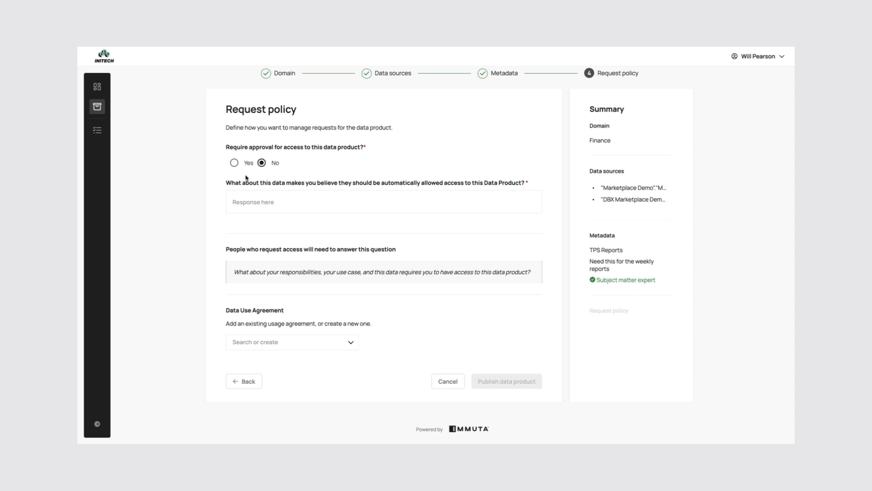
pyautogui.click(234, 162)
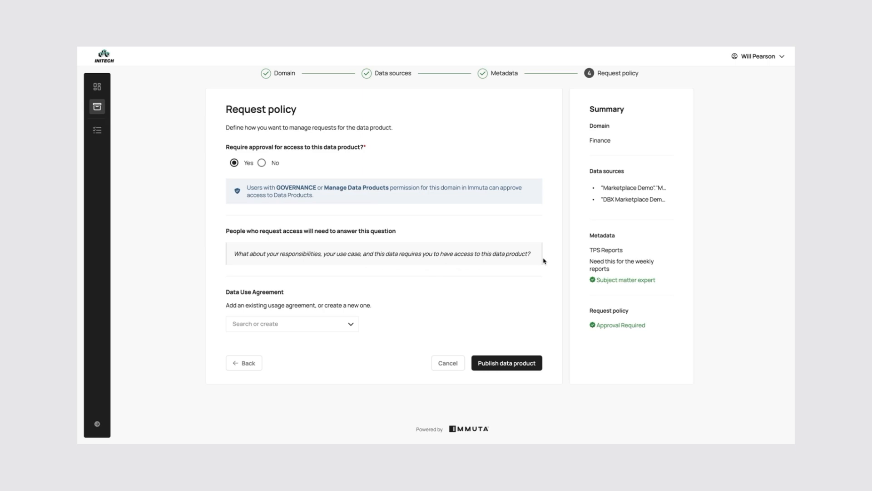
pyautogui.click(349, 324)
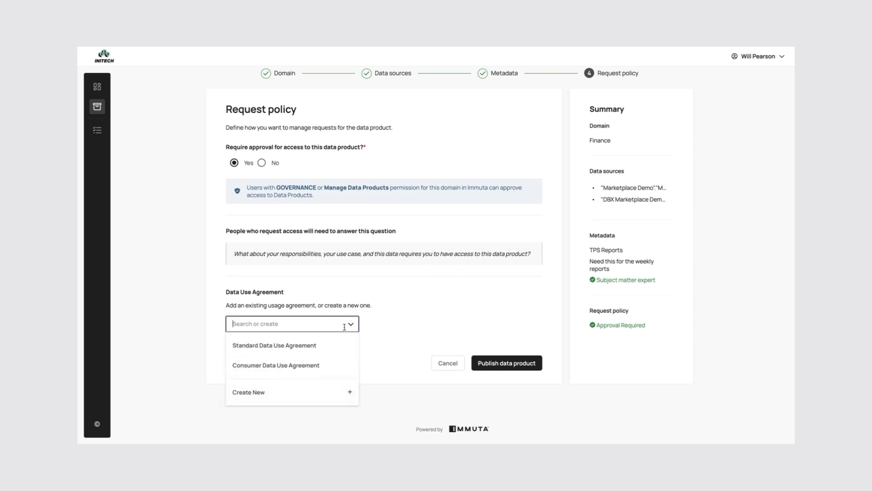
pyautogui.click(308, 346)
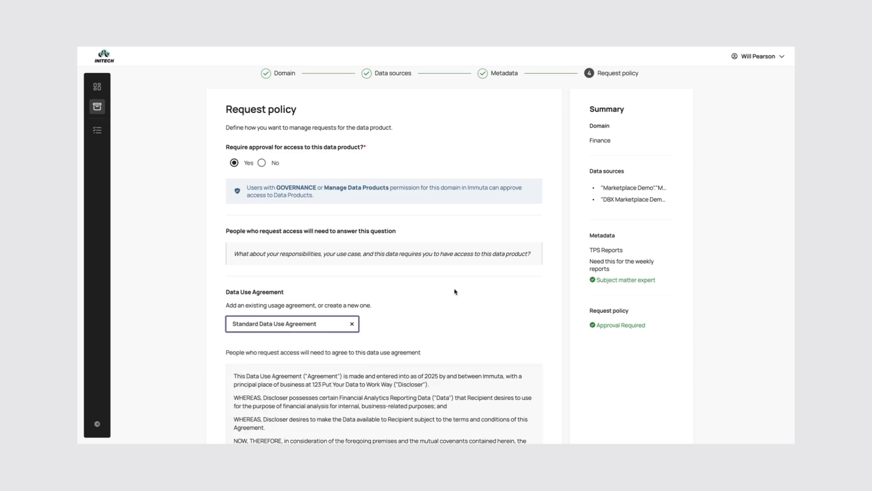
# - Publish the TPS Reports data product
pyautogui.scroll(-6, 455, 291)
pyautogui.scroll(-5, 497, 210)
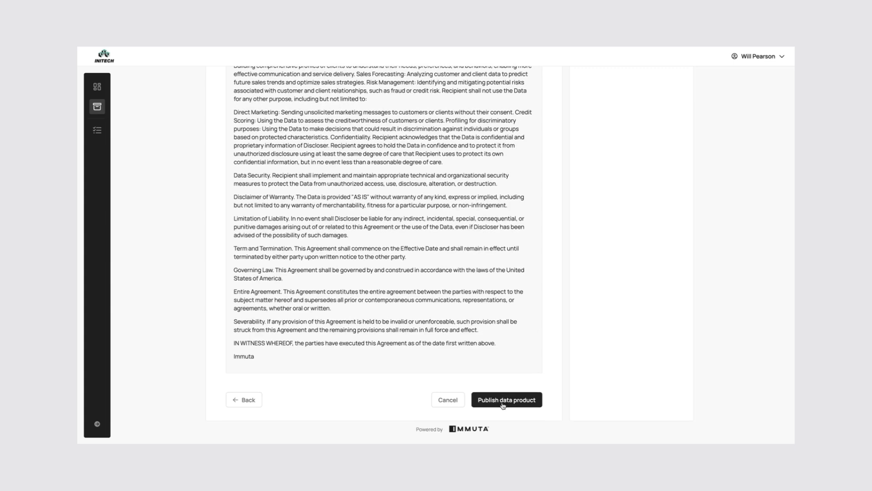
pyautogui.click(506, 403)
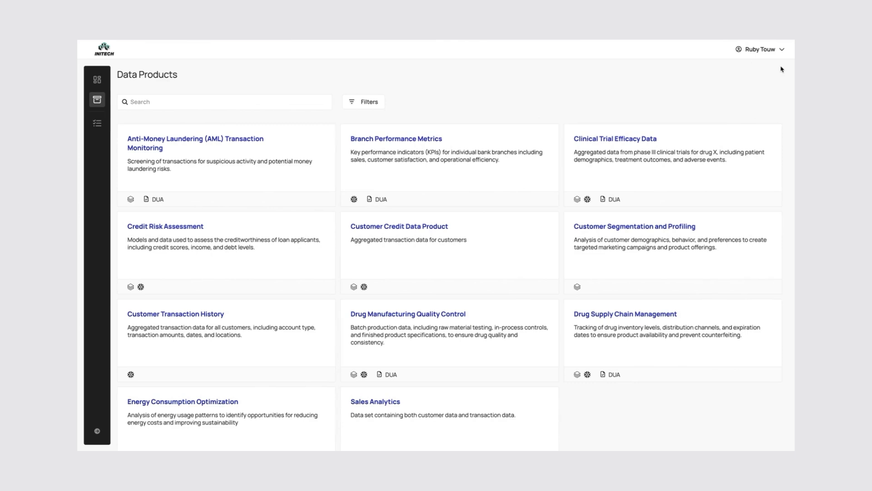
# - Search the data products for tps and open TPS Reports
pyautogui.click(193, 100)
pyautogui.write('tps')
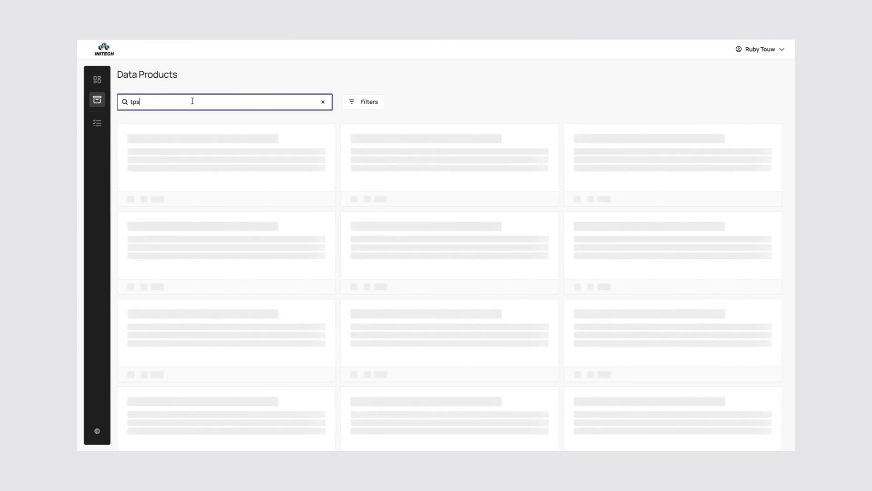
pyautogui.click(203, 142)
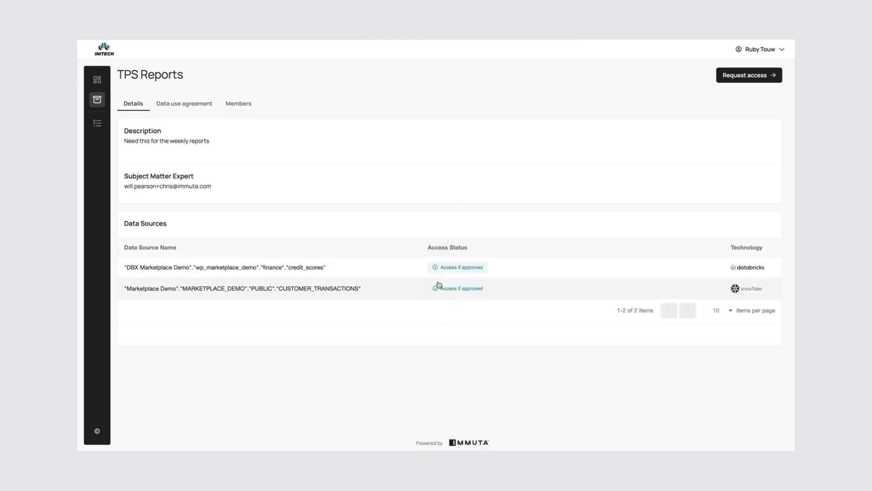
# - Review the product's data use agreement and members
pyautogui.moveTo(449, 294)
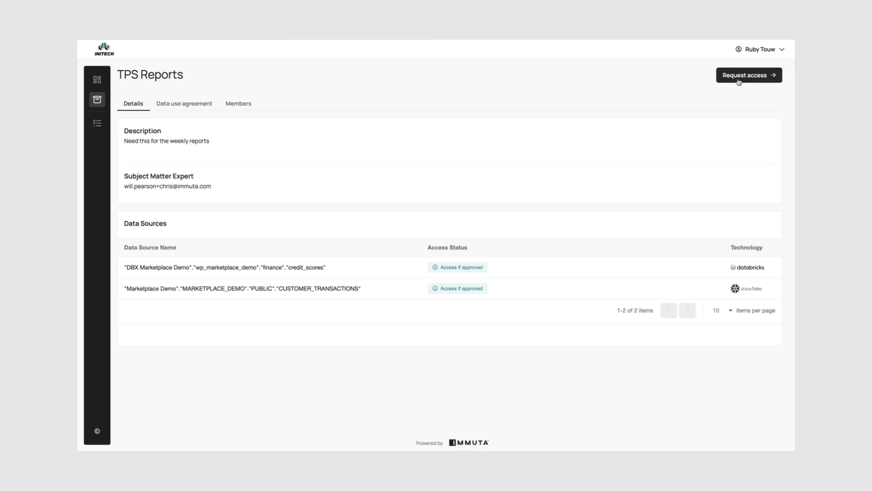
pyautogui.click(194, 104)
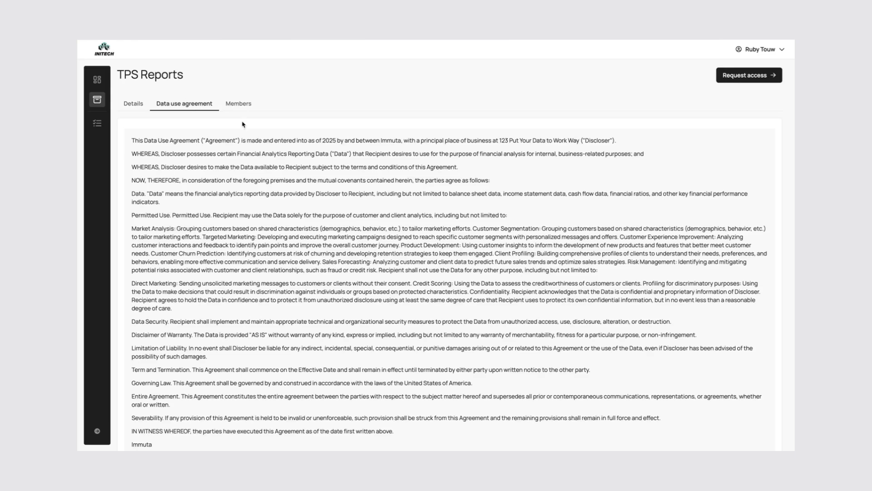
pyautogui.click(238, 104)
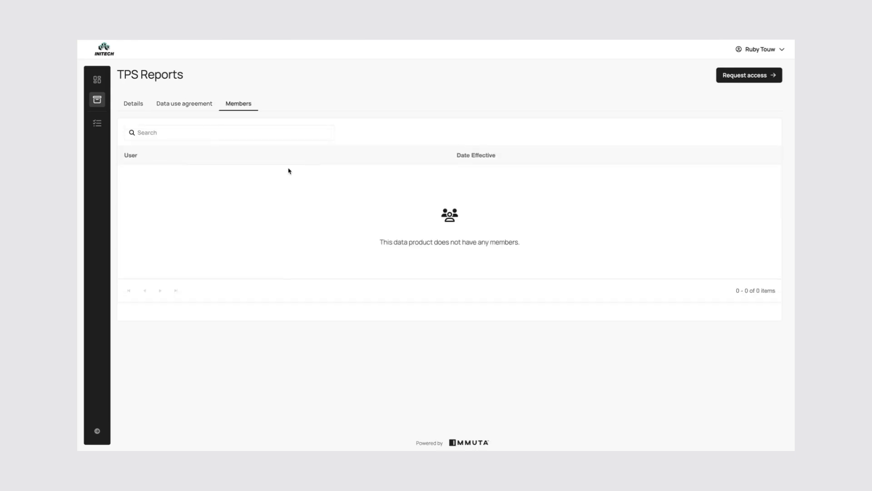
# - Request access for yourself with the justification 'I need this for my weekly reporting', agreeing to the Data Use Agreement
pyautogui.click(773, 75)
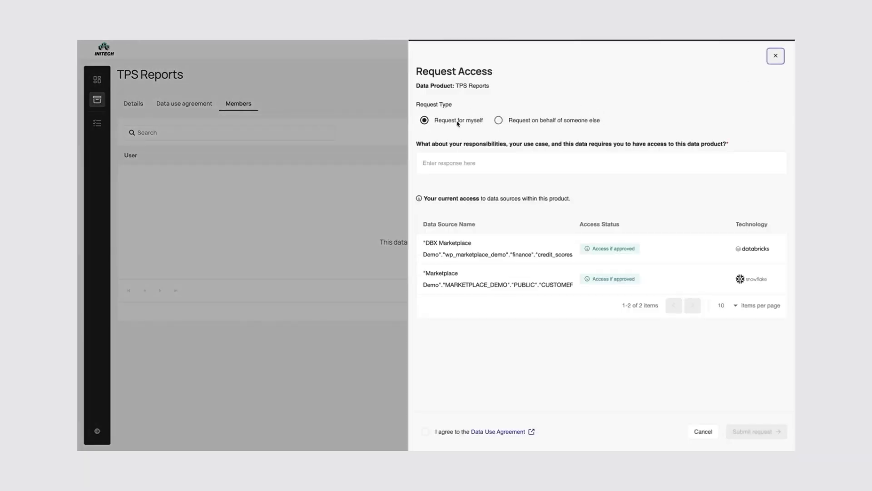
pyautogui.click(519, 121)
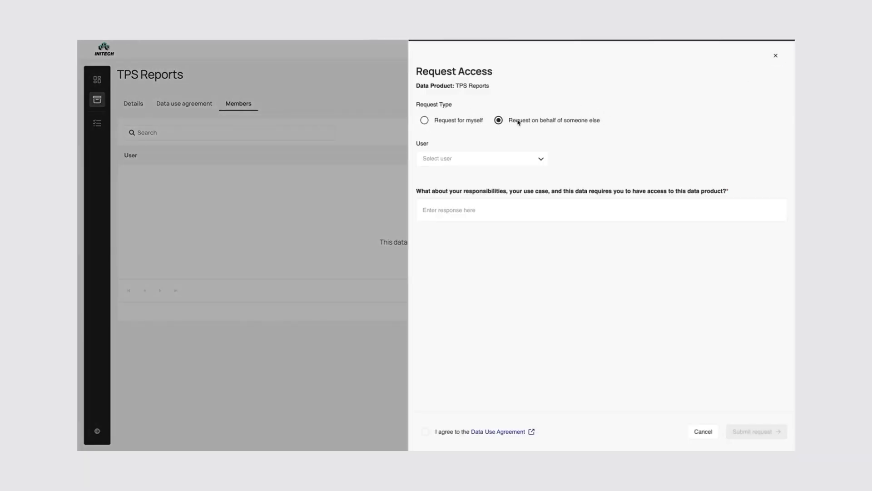
pyautogui.click(427, 122)
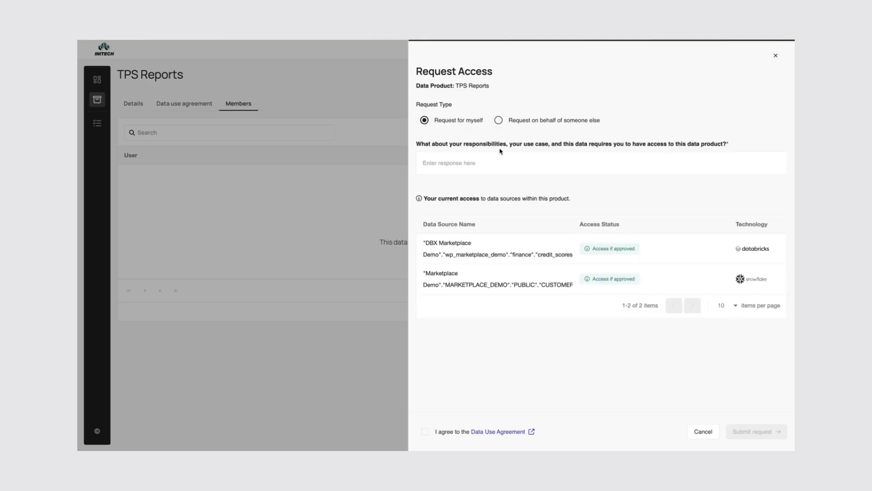
pyautogui.click(501, 165)
pyautogui.write('I need this for my')
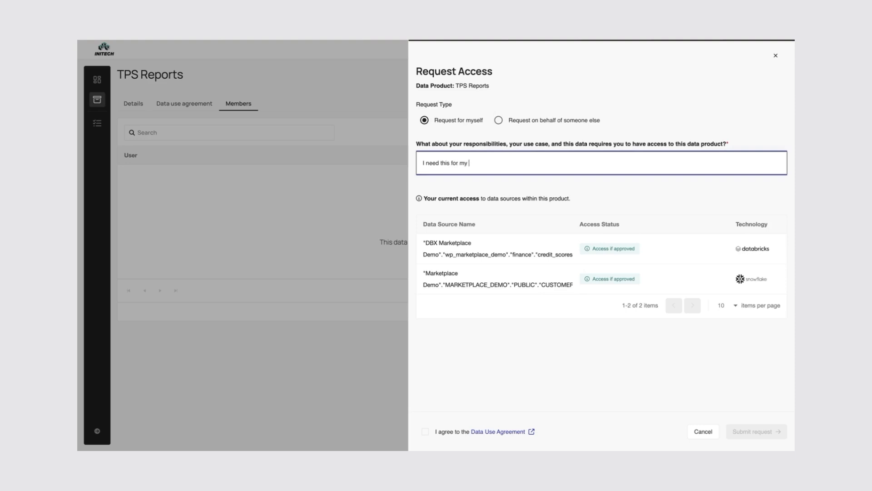
pyautogui.write(' weekly reporting')
pyautogui.click(425, 431)
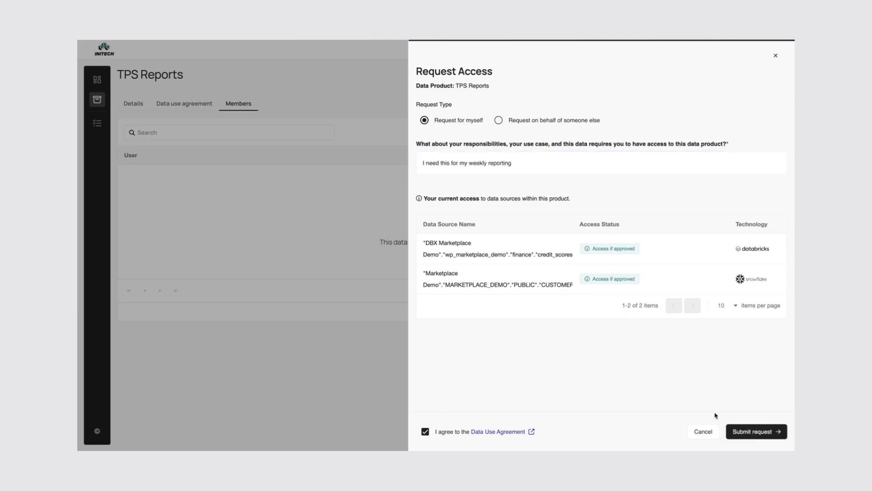
pyautogui.click(745, 432)
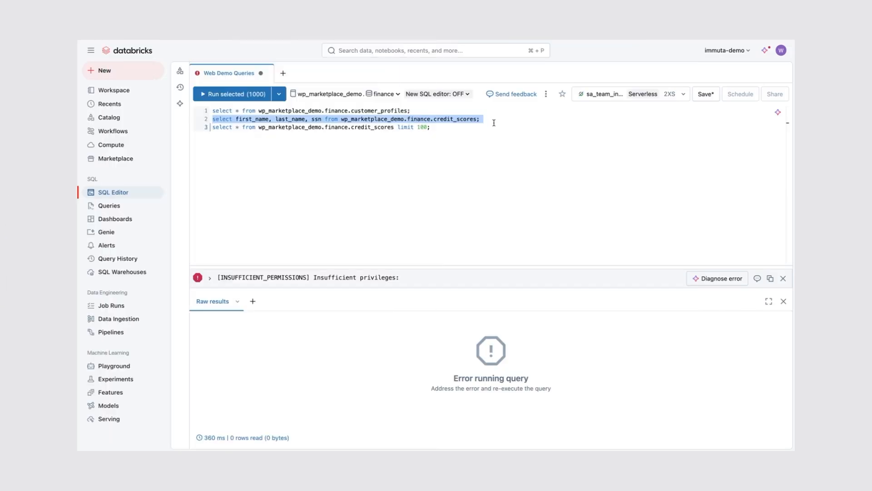
# - In the Databricks SQL editor, run the query selecting first_name, last_name, ssn from the credit_scores table
pyautogui.click(494, 123)
pyautogui.tripleClick(494, 123)
pyautogui.click(498, 117)
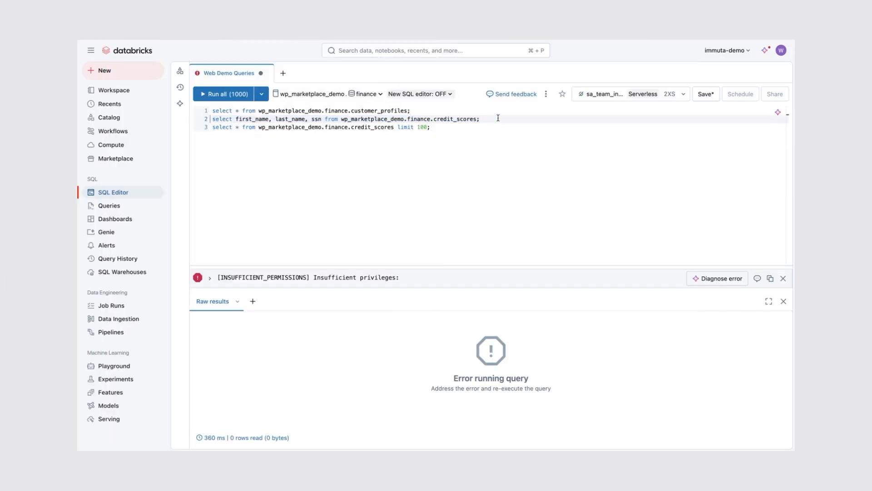
pyautogui.press('super+Return')
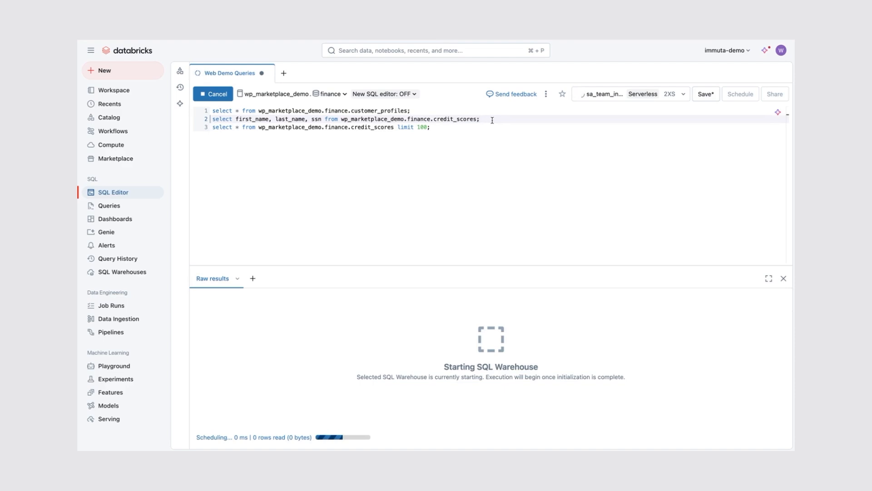
# - Run the credit_scores query in Databricks and the select * customer_transactions limit 100 query in Snowflake
pyautogui.tripleClick(492, 120)
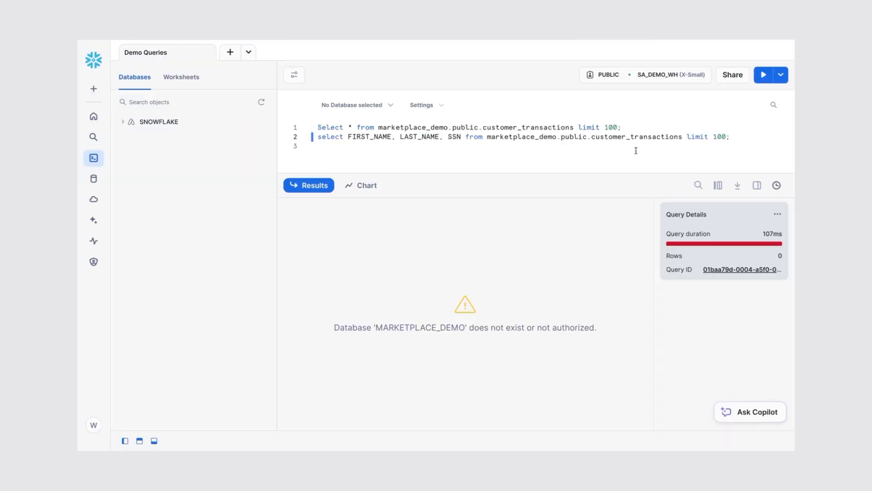
pyautogui.tripleClick(633, 127)
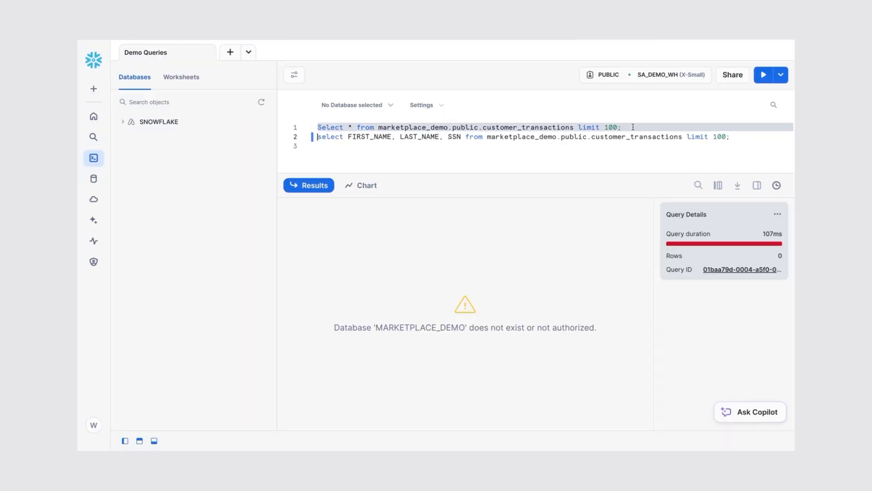
pyautogui.hotkey('ctrl', 'Return')
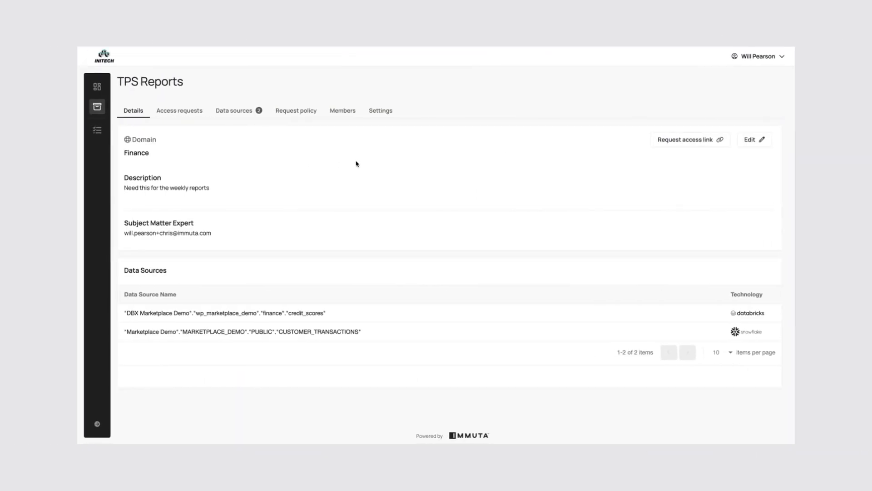
# - Open the pending access request for TPS Reports and review its request details, data sources and data use agreement
pyautogui.click(98, 131)
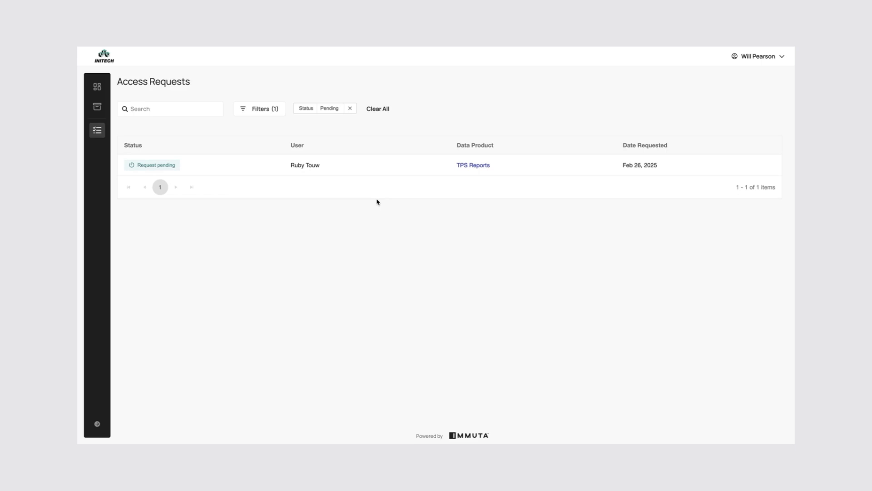
pyautogui.click(355, 170)
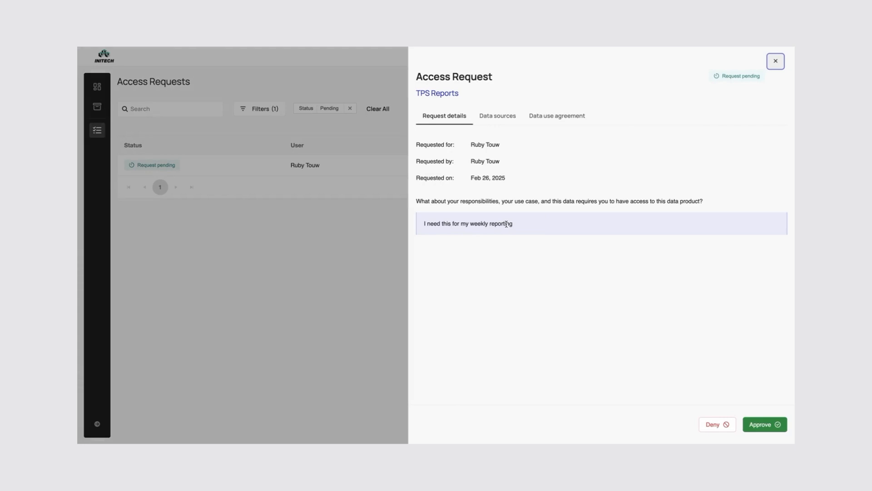
pyautogui.click(487, 116)
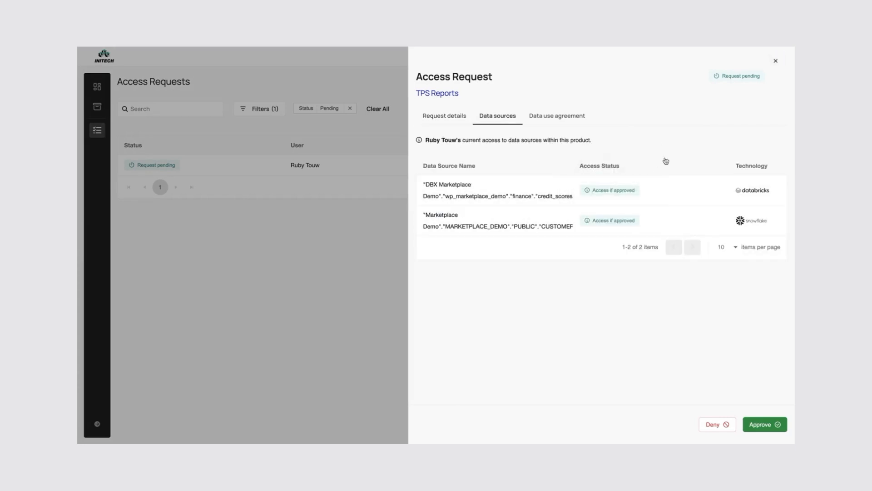
pyautogui.click(540, 119)
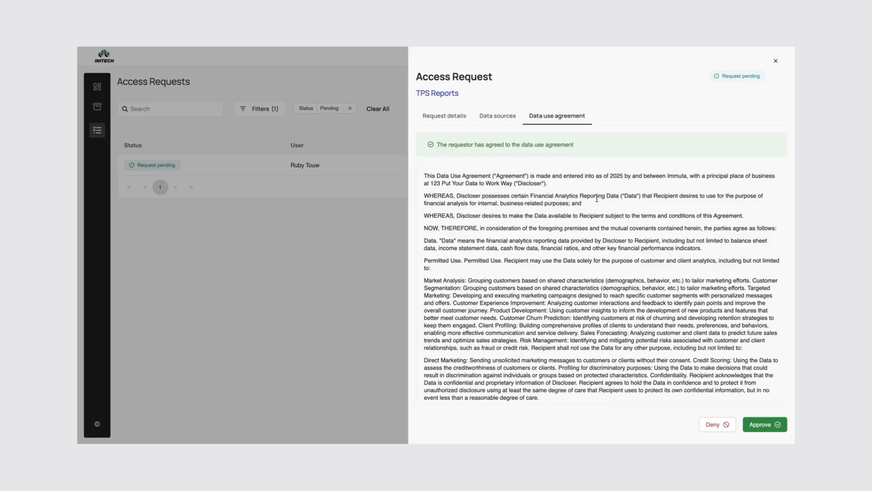
pyautogui.scroll(-5, 599, 198)
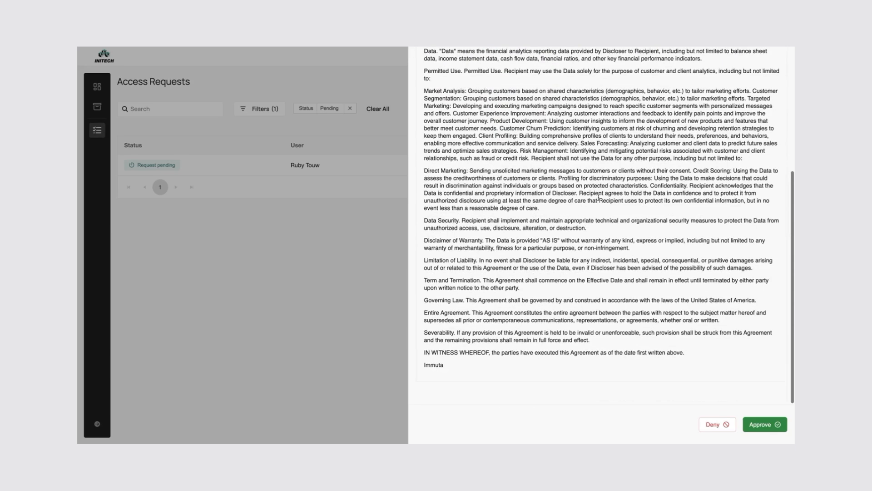
pyautogui.scroll(5, 598, 199)
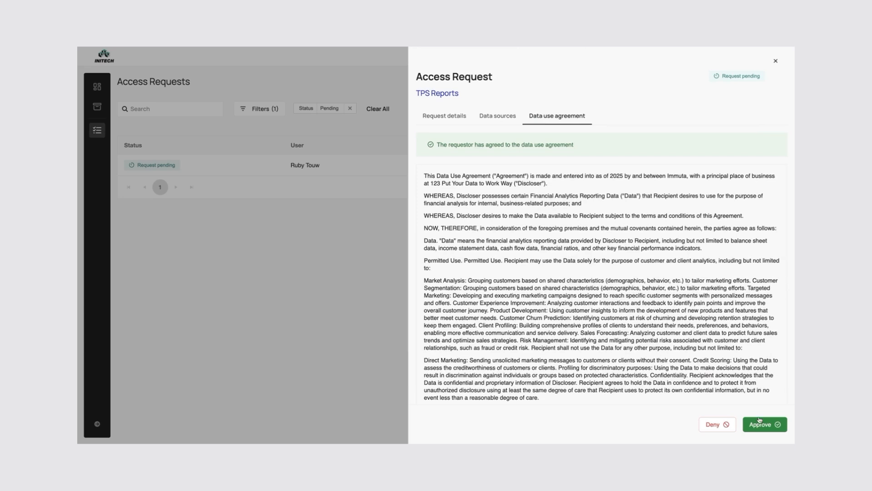
# - Approve the access request with a justification that the requester needs this for her reporting
pyautogui.click(762, 424)
pyautogui.click(507, 191)
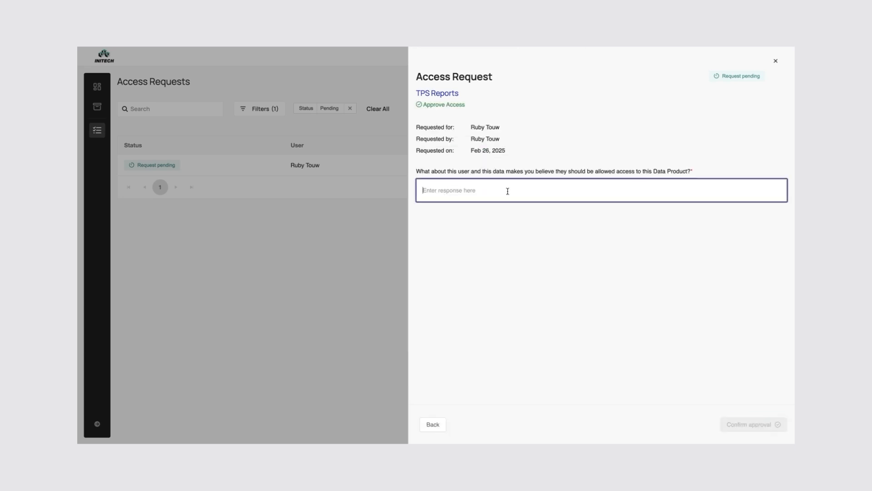
pyautogui.write('Ruby needs this for her reports')
pyautogui.click(752, 425)
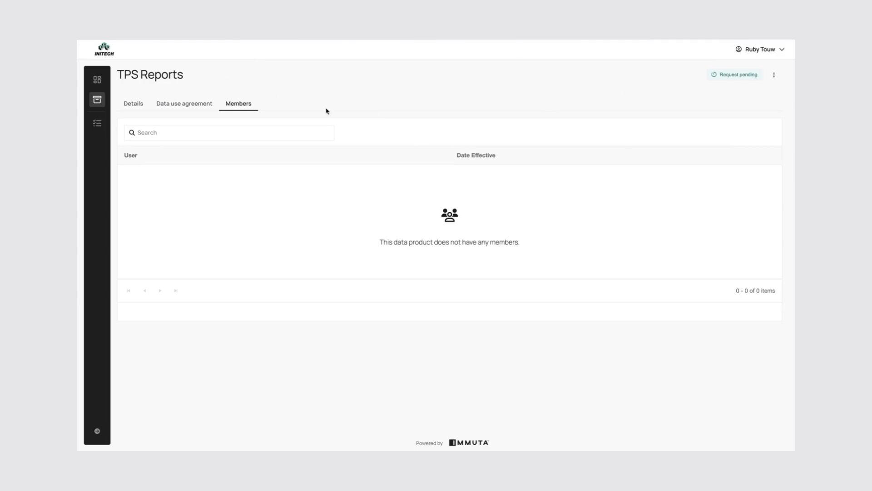
# - Refresh the requester's product page and rerun the credit_scores query in Databricks and the customer_transactions query in Snowflake
pyautogui.press('super+r')
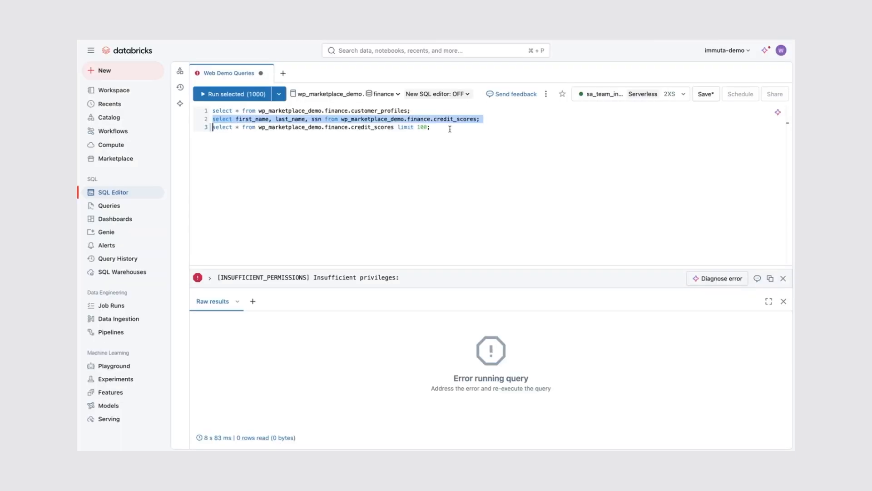
pyautogui.tripleClick(493, 120)
pyautogui.press('super+Return')
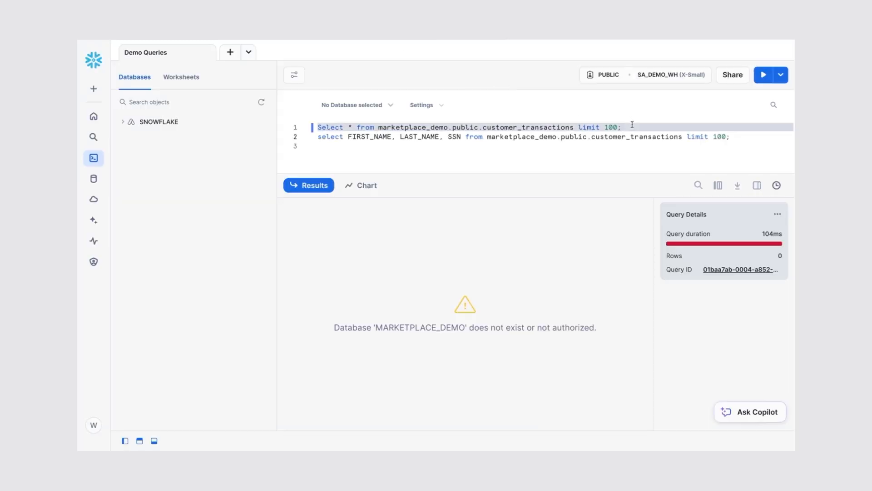
pyautogui.hotkey('ctrl', 'Return')
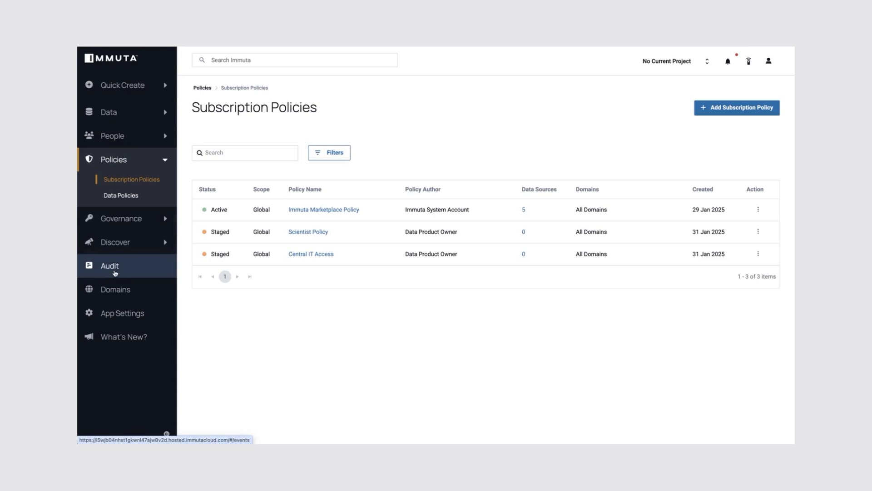
# - Filter the audit events to the Query action and the requester's actor name
pyautogui.click(110, 266)
pyautogui.click(212, 156)
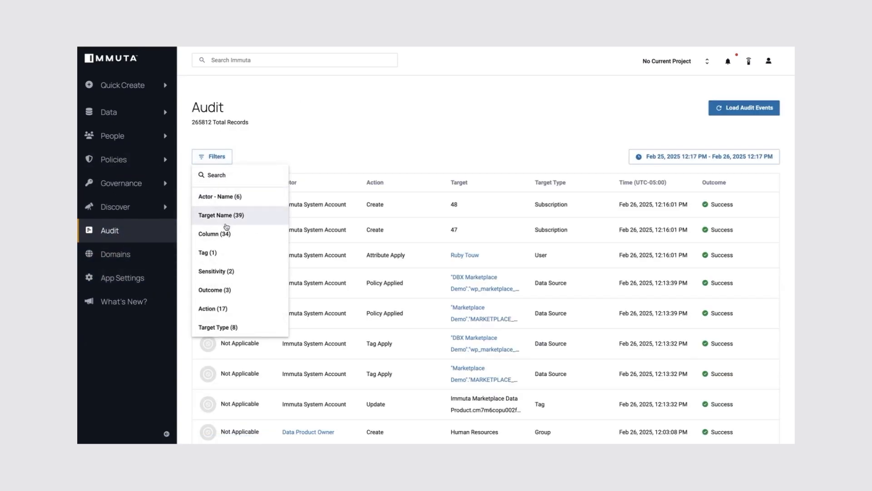
pyautogui.scroll(-2, 227, 225)
pyautogui.click(230, 236)
pyautogui.scroll(-3, 223, 273)
pyautogui.scroll(5, 225, 245)
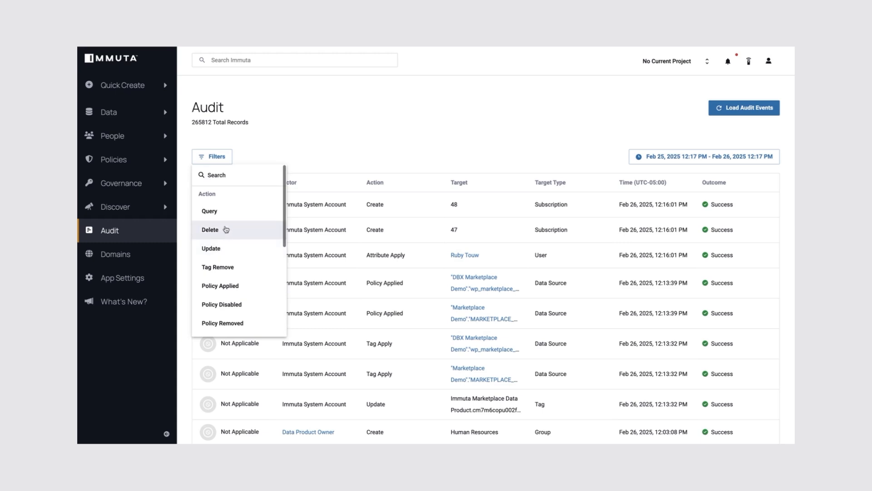
pyautogui.click(223, 211)
pyautogui.click(227, 200)
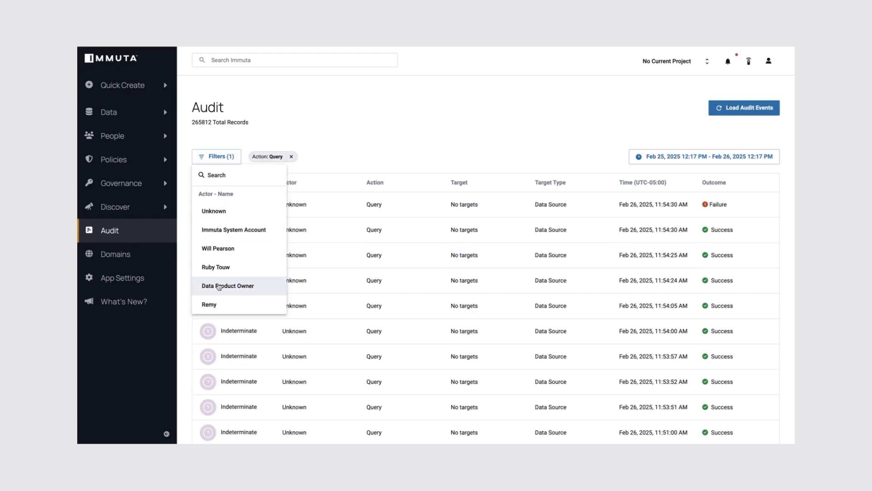
pyautogui.click(216, 267)
pyautogui.scroll(-5, 383, 249)
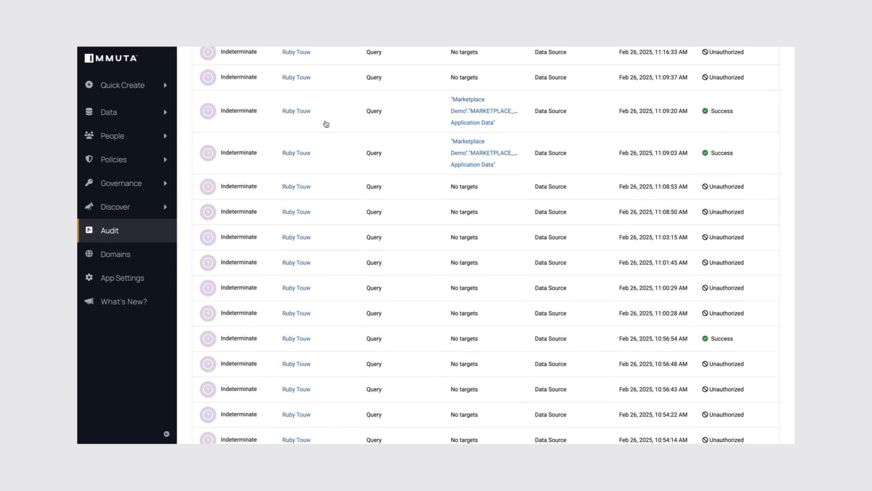
# - Inspect the overview and queried columns of the requester's successful query events
pyautogui.click(326, 124)
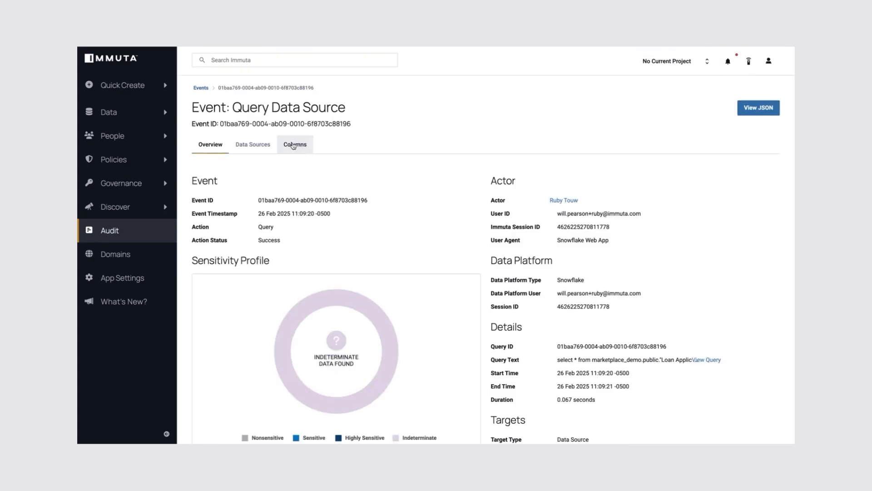
pyautogui.click(293, 145)
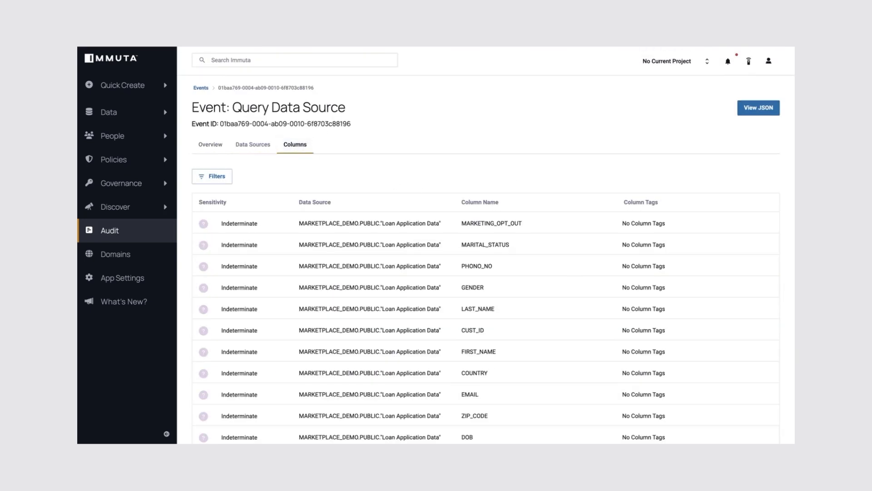
pyautogui.hotkey('alt', 'Left')
pyautogui.hotkey('alt', 'Left')
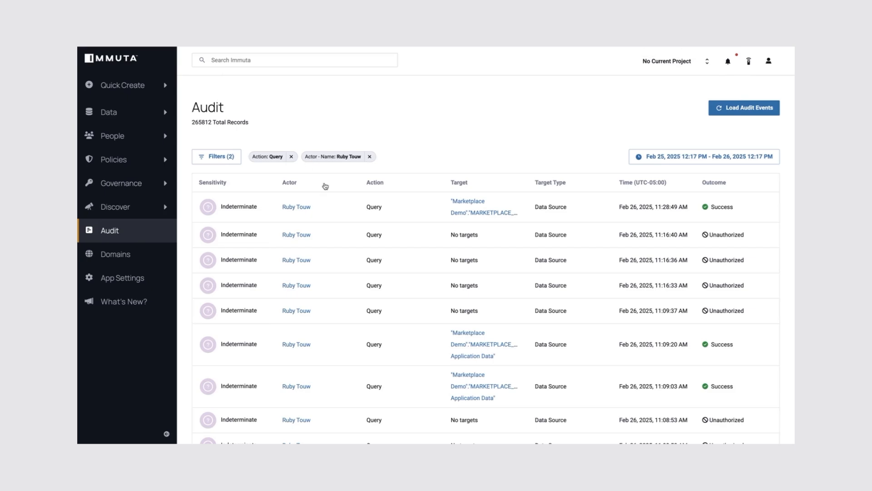
pyautogui.click(336, 222)
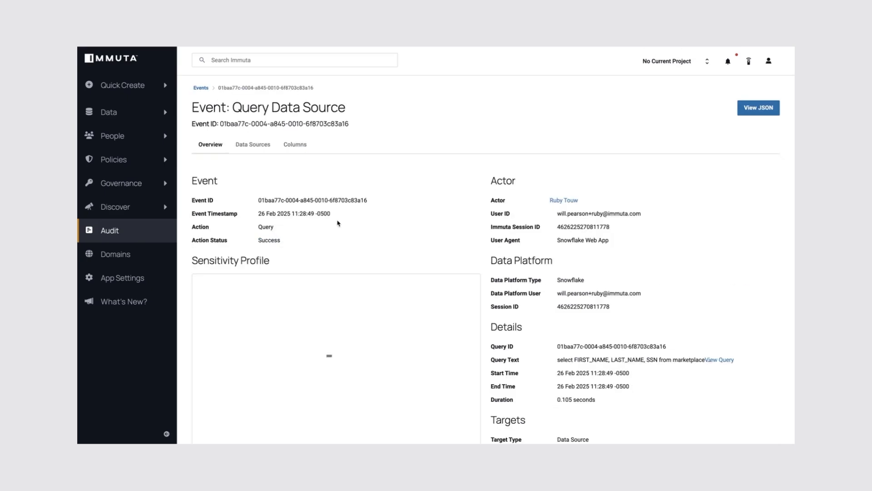
pyautogui.click(295, 144)
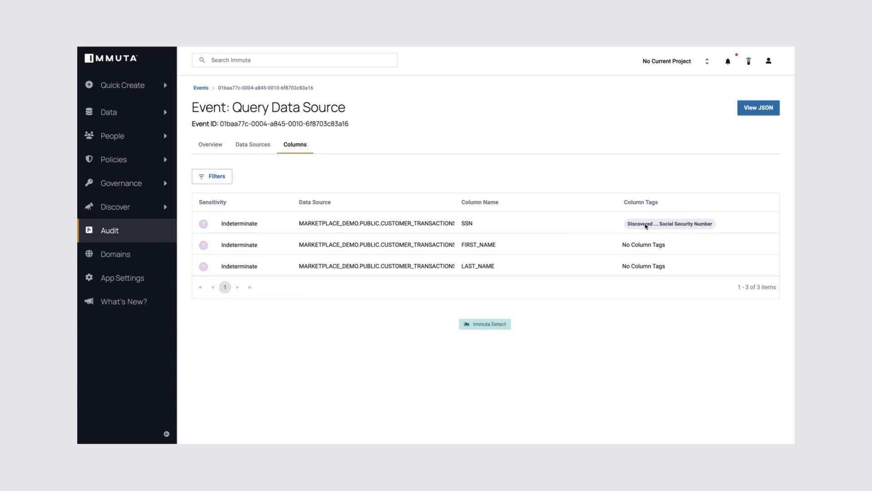
pyautogui.moveTo(672, 225)
# - Start adding a new subscription policy named HR SSN Access
pyautogui.moveTo(664, 229)
pyautogui.click(120, 161)
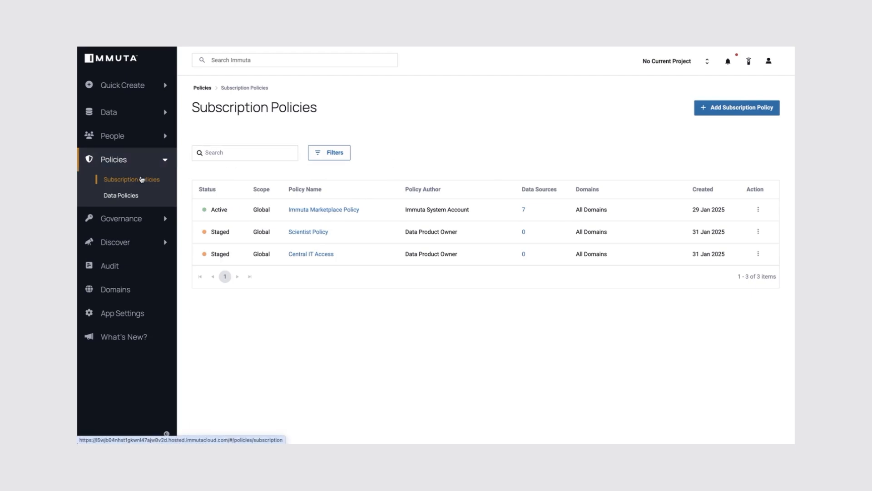
pyautogui.click(736, 107)
pyautogui.click(266, 150)
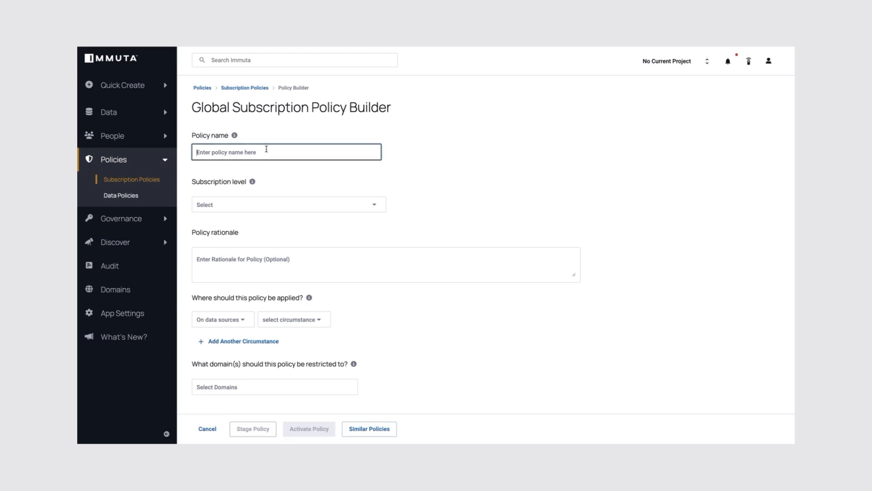
pyautogui.write('HR SSN Access')
# - Set the subscription level to allow users with specific groups/attributes, requiring membership in the Human Resources group
pyautogui.click(274, 203)
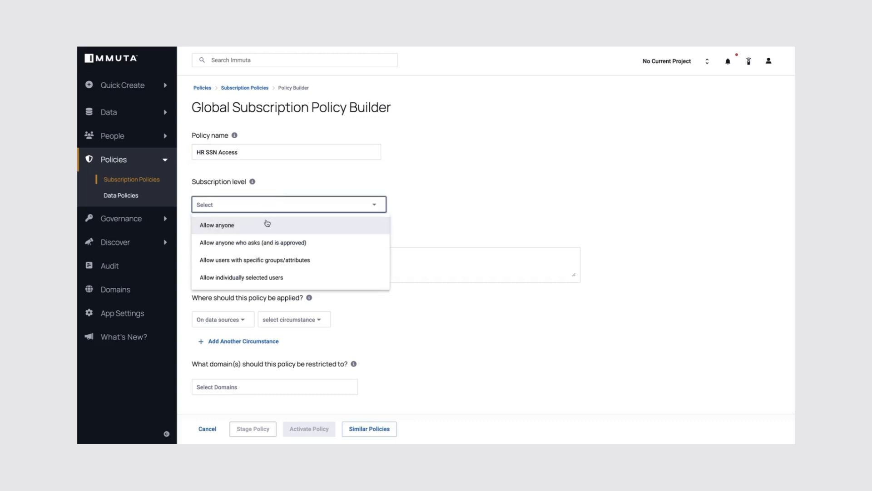
pyautogui.click(291, 260)
pyautogui.click(230, 278)
pyautogui.click(236, 298)
pyautogui.click(301, 278)
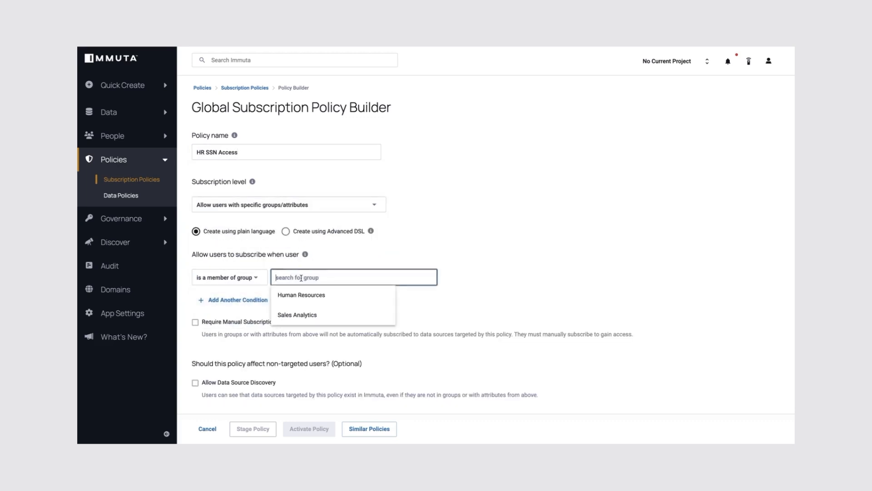
pyautogui.click(302, 295)
# - Make the policy Always Required (restrictive)
pyautogui.scroll(-1, 199, 185)
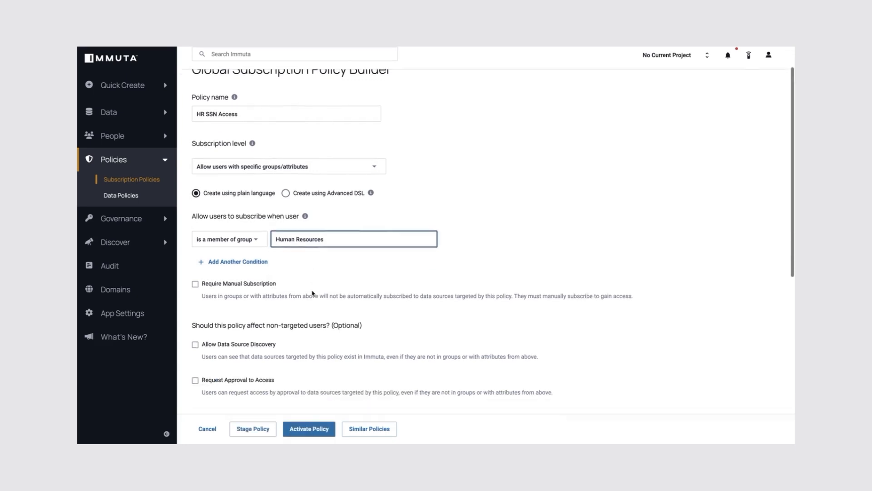
pyautogui.scroll(-3, 339, 219)
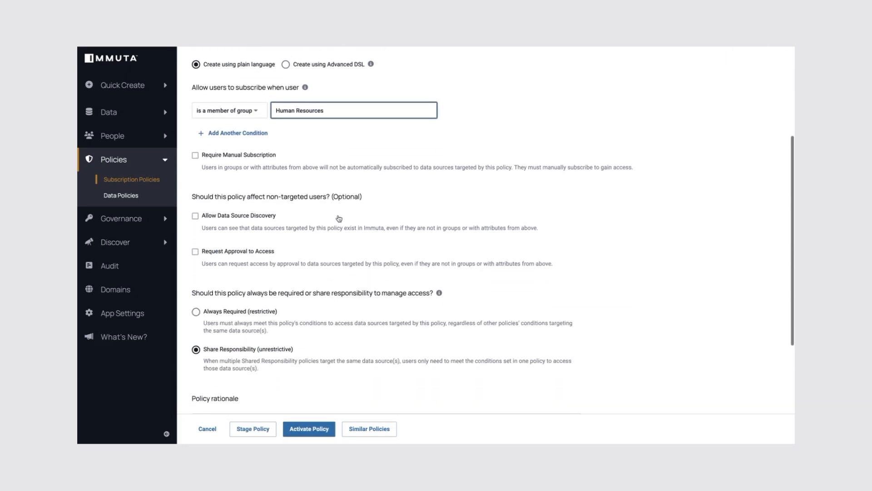
pyautogui.scroll(-1, 339, 218)
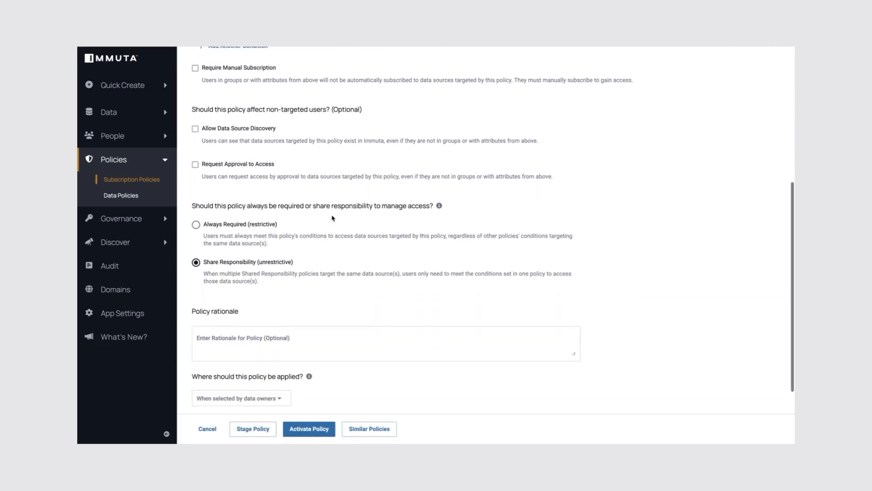
pyautogui.click(234, 221)
pyautogui.scroll(-1, 237, 226)
pyautogui.scroll(-1, 237, 226)
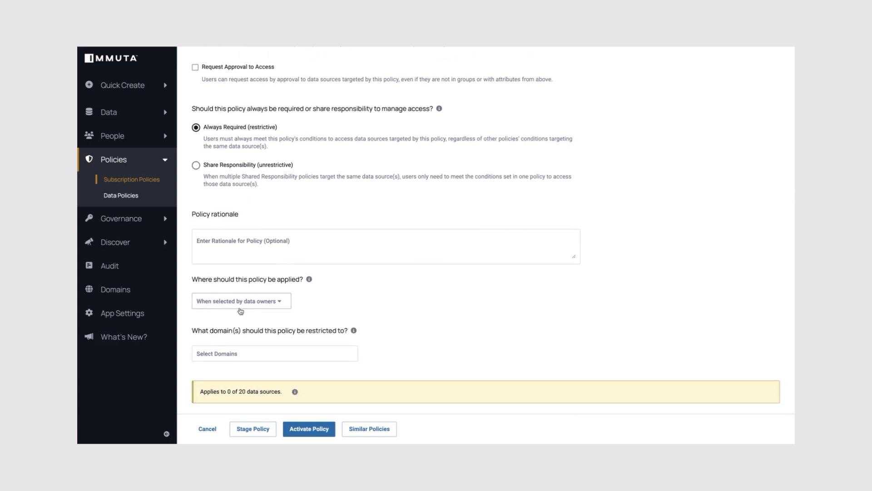
# - Apply the policy on data sources with columns tagged Discovered . Entity . Social Security Number
pyautogui.click(252, 303)
pyautogui.click(223, 320)
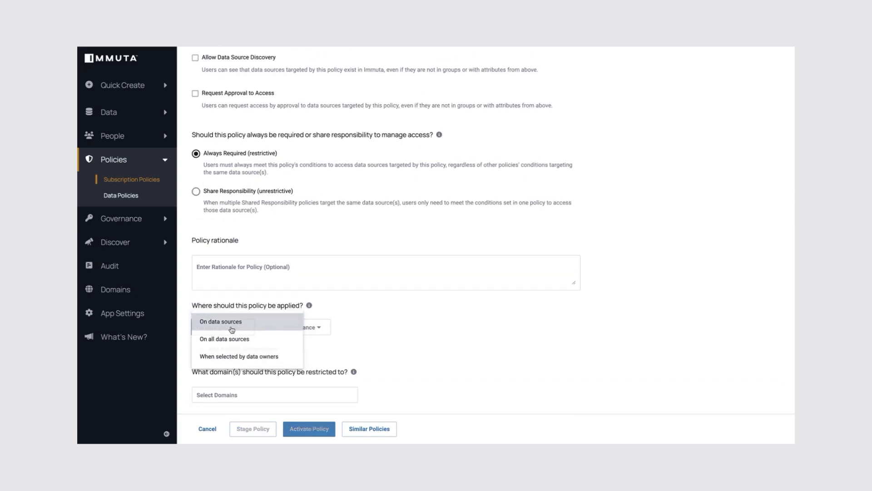
pyautogui.click(302, 325)
pyautogui.click(332, 363)
pyautogui.write('socia')
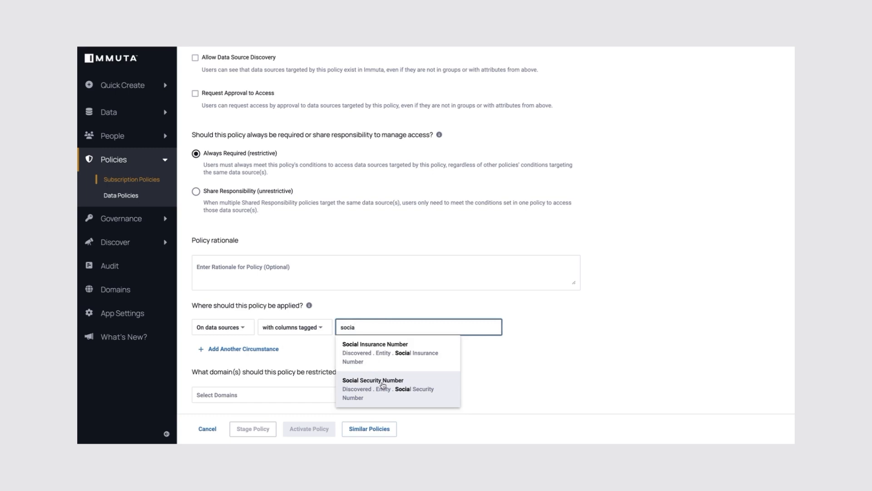
pyautogui.click(383, 386)
pyautogui.scroll(-1, 407, 326)
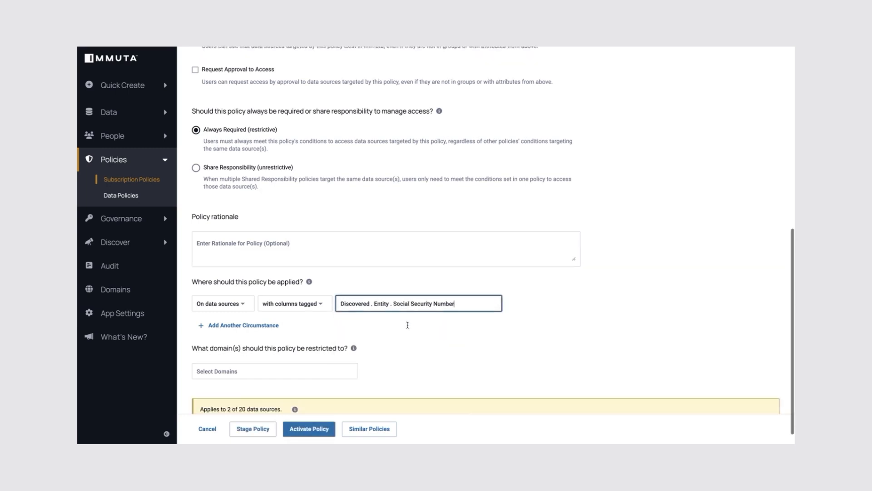
pyautogui.scroll(6, 392, 312)
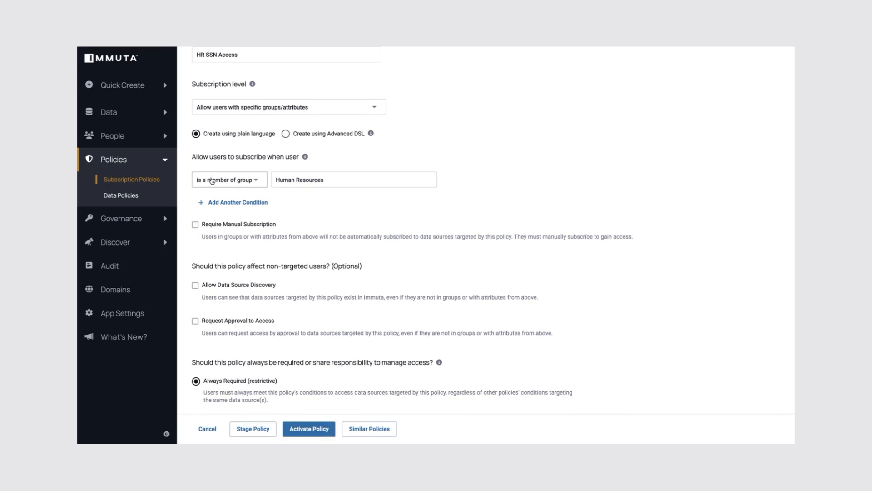
# - Activate the HR SSN Access subscription policy
pyautogui.scroll(-5, 313, 176)
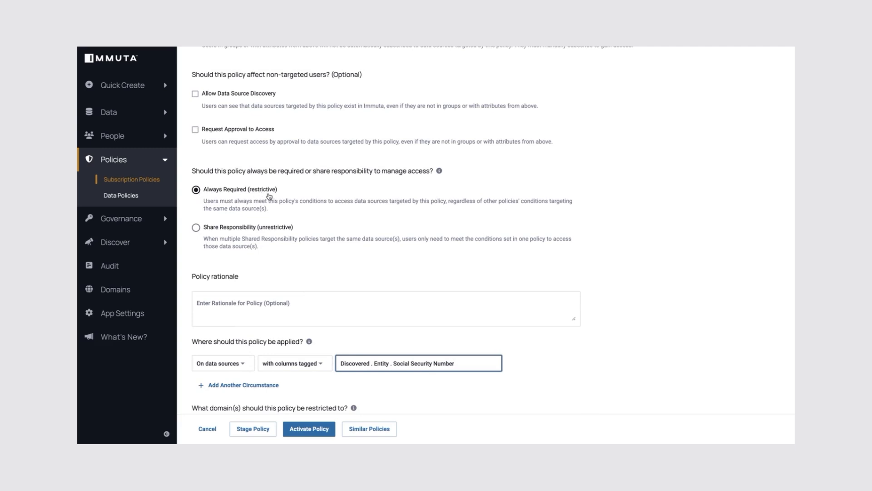
pyautogui.scroll(-3, 422, 181)
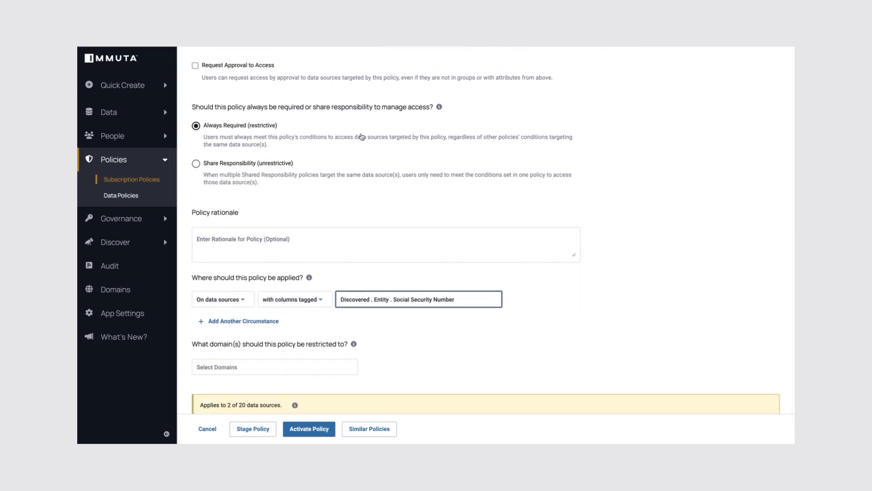
pyautogui.click(309, 428)
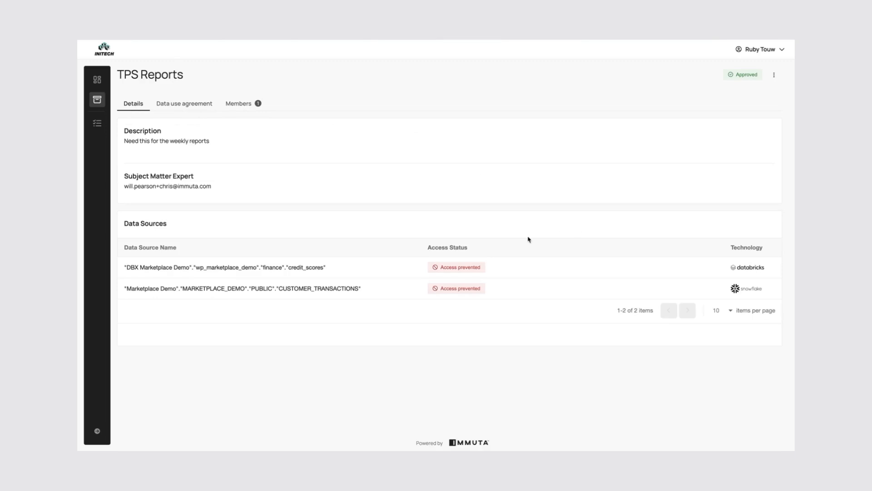
# - Switch to the Databricks SQL editor and run the query selecting first_name, last_name and ssn from wp_marketplace_demo.finance.credit_scores
pyautogui.moveTo(458, 270)
pyautogui.moveTo(469, 290)
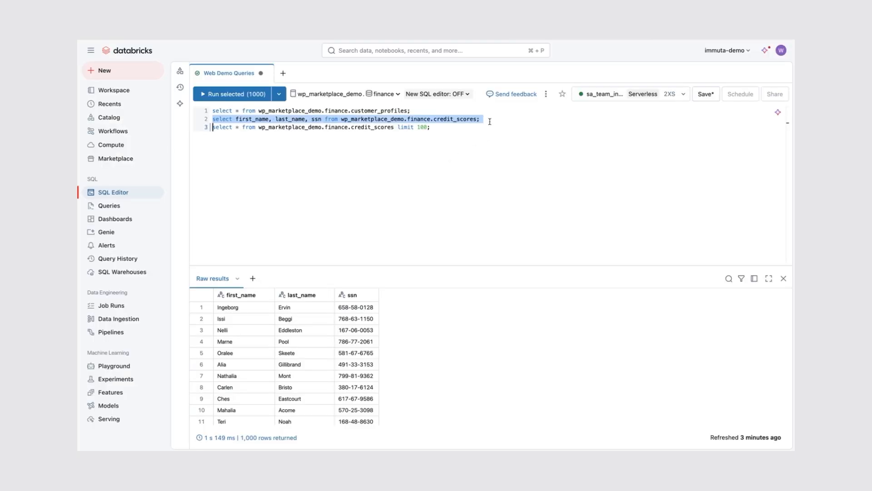
pyautogui.click(487, 119)
pyautogui.tripleClick(486, 119)
pyautogui.press('super+Return')
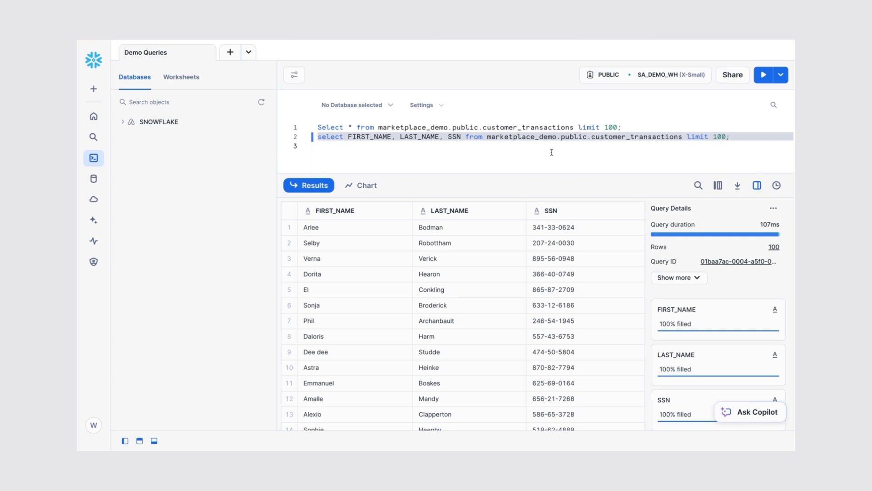
pyautogui.press('super+Return')
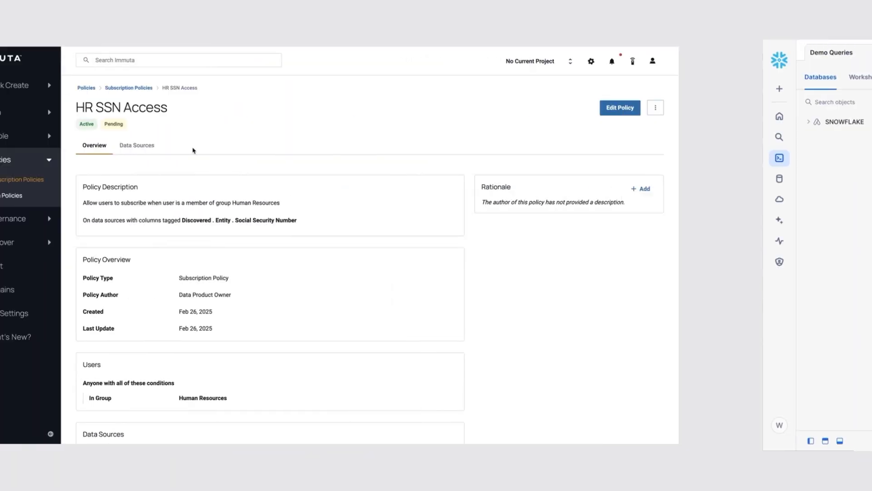
# - Stage the HR SSN Access policy to take it out of effect
pyautogui.scroll(-1, 349, 173)
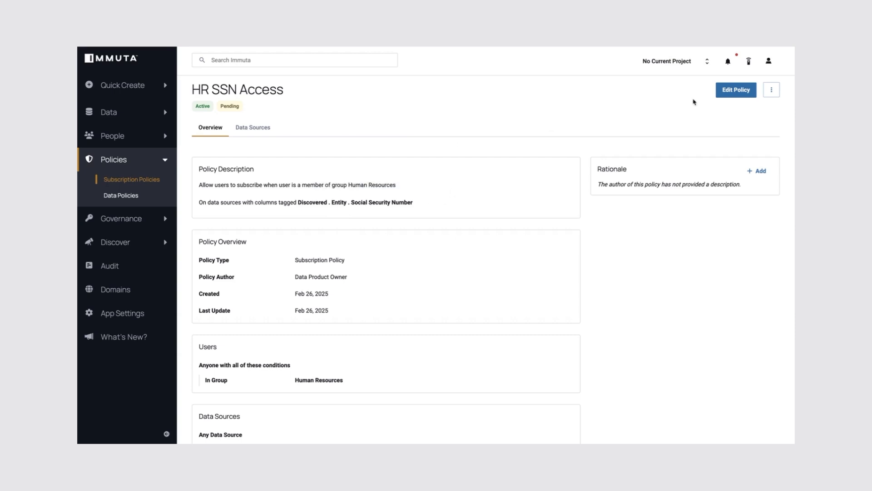
pyautogui.click(771, 92)
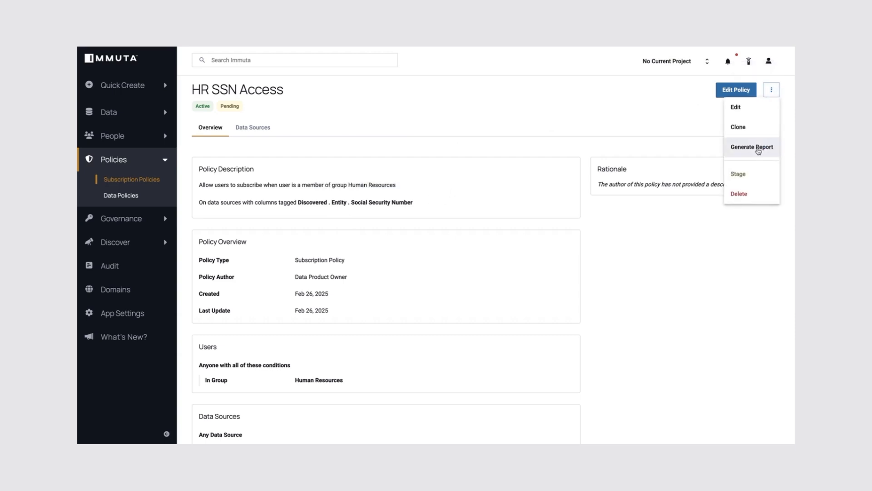
pyautogui.click(749, 177)
# - Refresh the TPS Reports data sources and rerun the selected credit_scores SSN query in Databricks
pyautogui.click(545, 128)
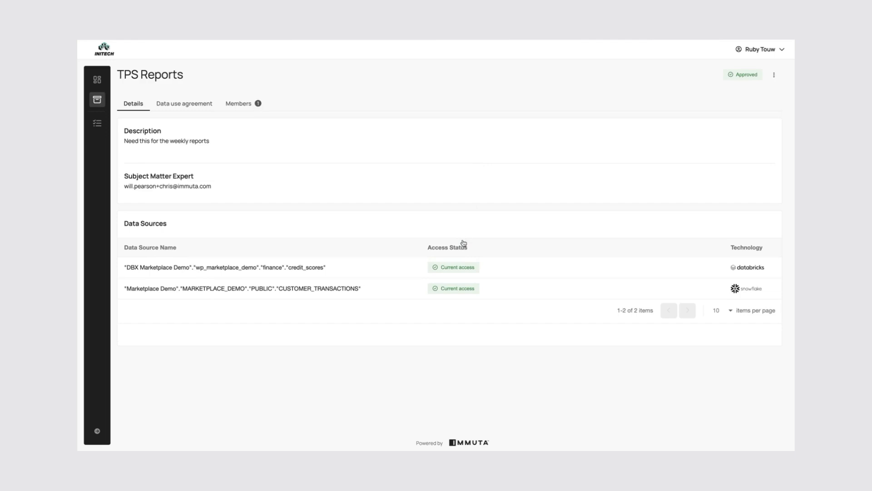
pyautogui.moveTo(454, 271)
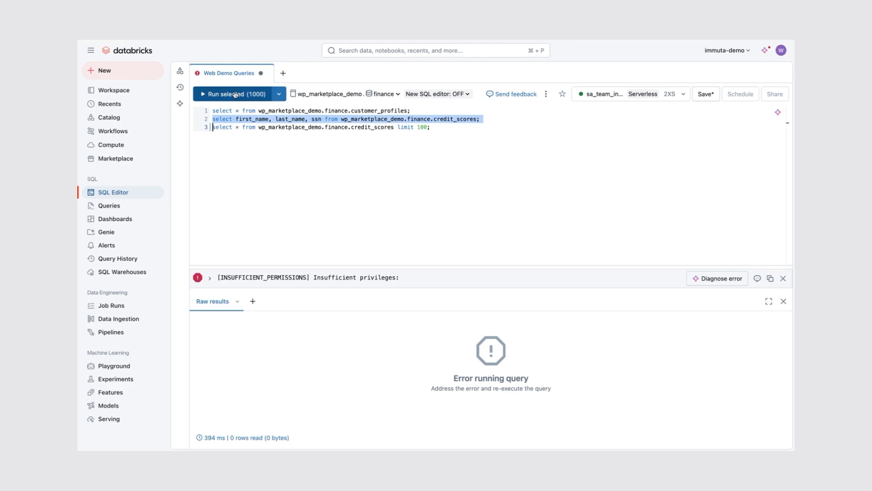
pyautogui.click(213, 94)
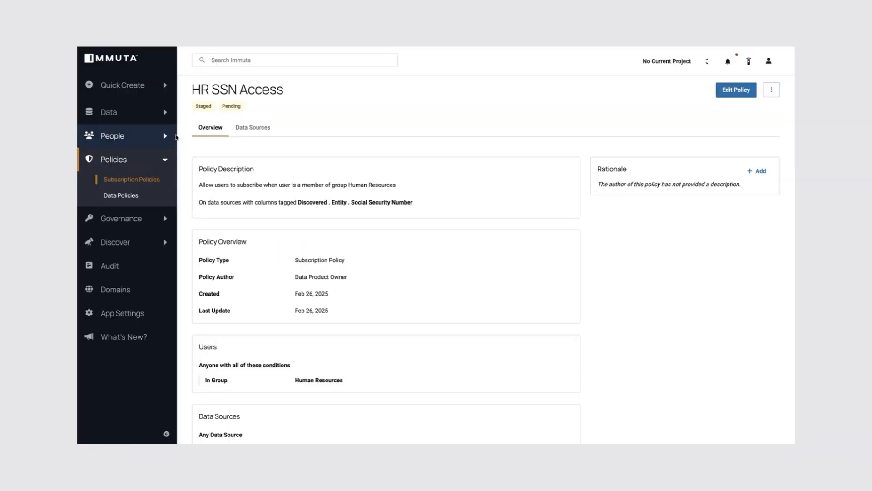
# - Start a new global data policy named Mask SSN
pyautogui.click(127, 196)
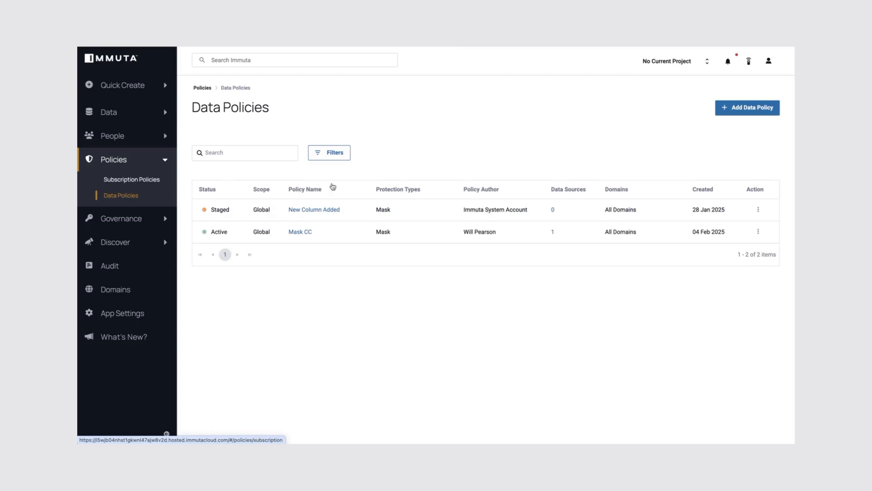
pyautogui.click(748, 109)
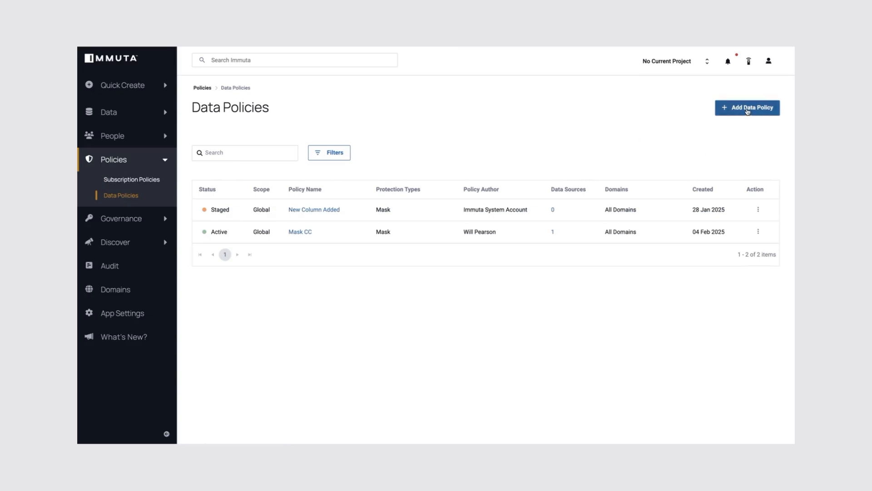
pyautogui.click(271, 152)
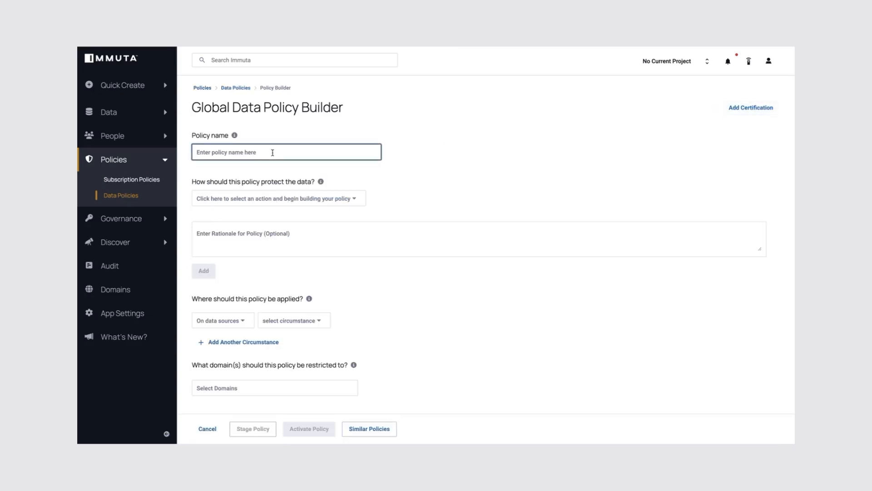
pyautogui.write('Mask SSN')
# - Set the policy action to mask columns tagged Discovered . Entity . Social Security Number
pyautogui.click(272, 203)
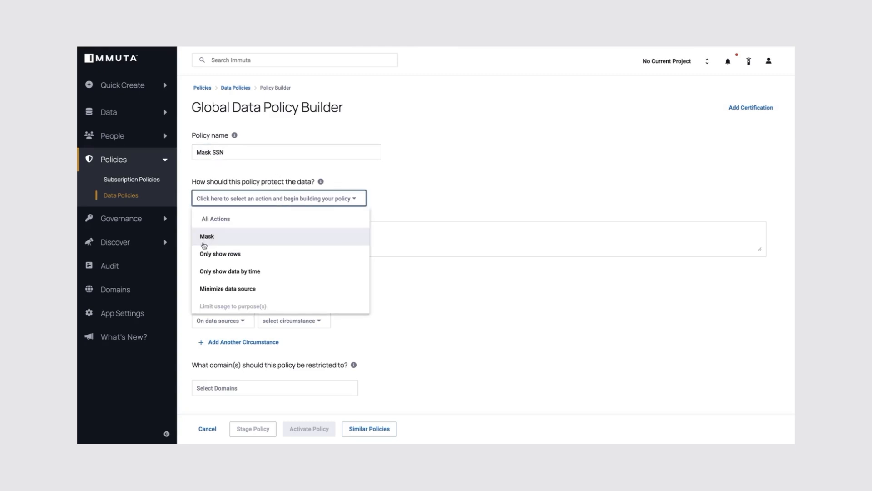
pyautogui.click(212, 238)
pyautogui.click(305, 198)
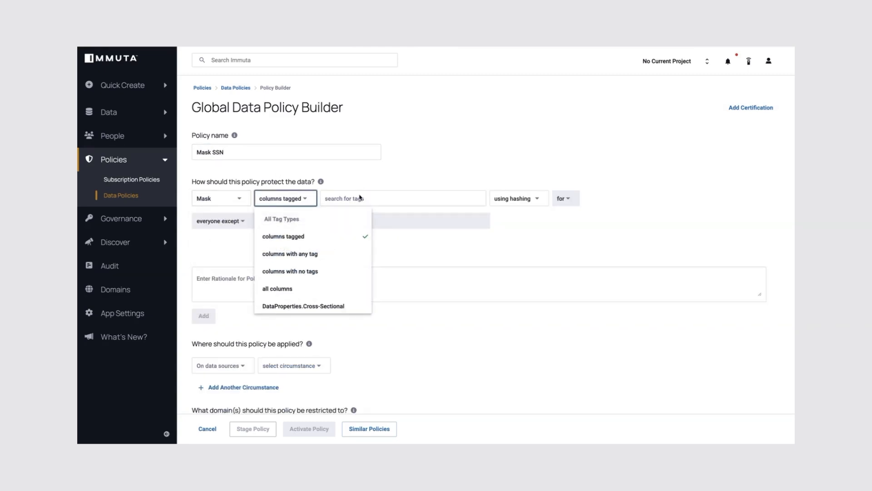
pyautogui.click(353, 198)
pyautogui.write('social')
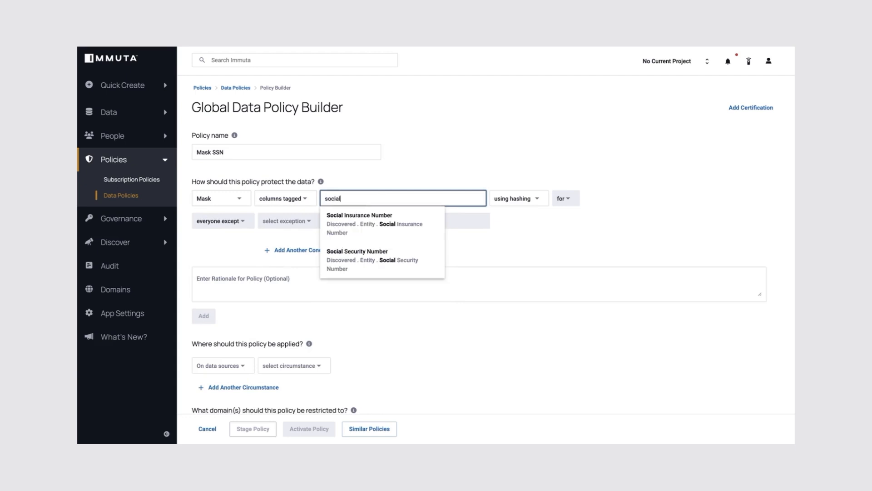
pyautogui.click(357, 252)
# - Set the masking type to using a constant with the value REDACTED
pyautogui.click(623, 198)
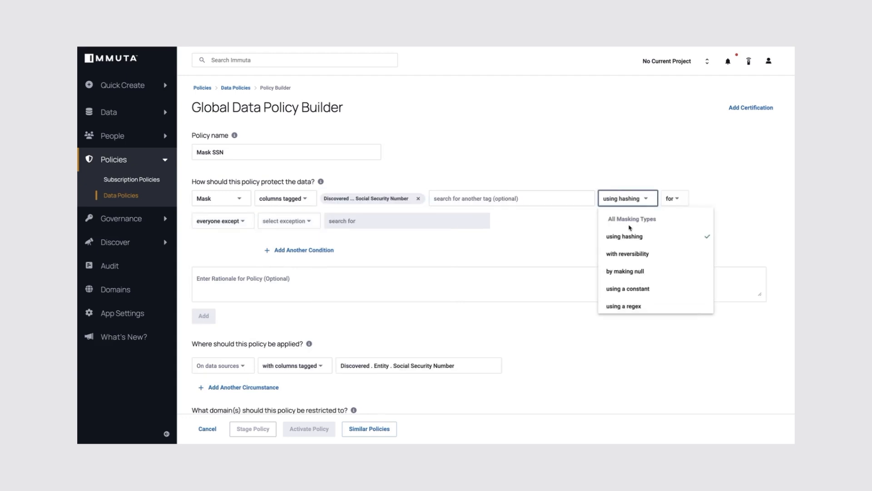
pyautogui.click(628, 289)
pyautogui.click(686, 198)
pyautogui.write('REDACTED')
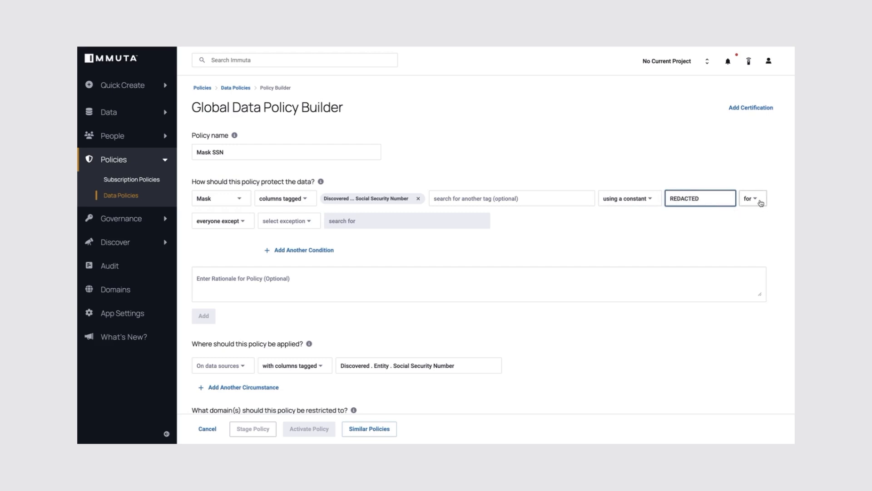
# - Apply the mask for everyone and activate the Mask SSN data policy
pyautogui.click(233, 227)
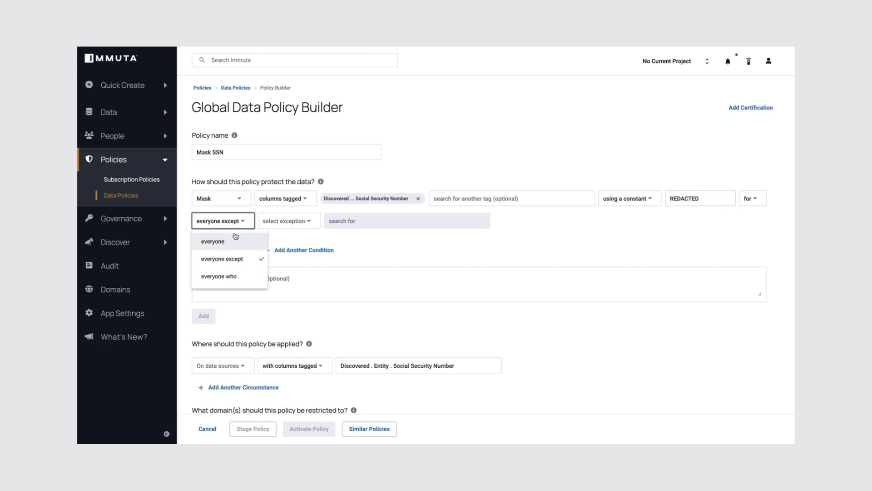
pyautogui.click(234, 240)
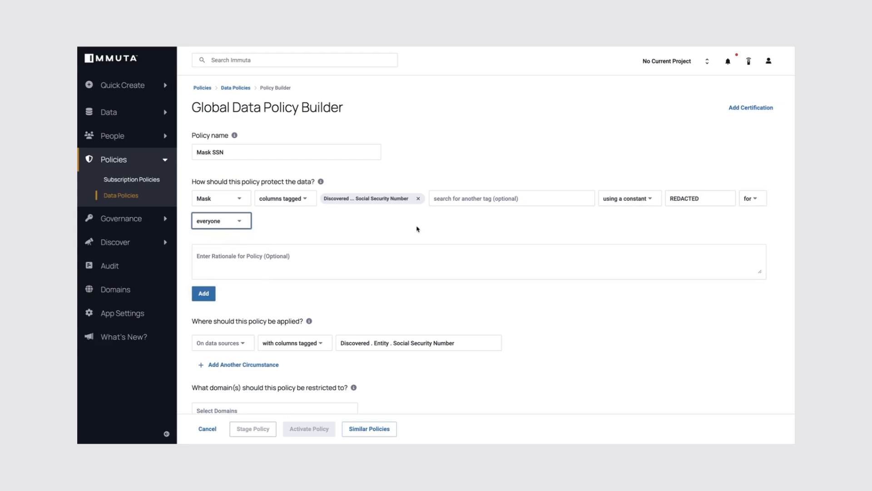
pyautogui.scroll(-1, 418, 229)
pyautogui.scroll(-2, 261, 203)
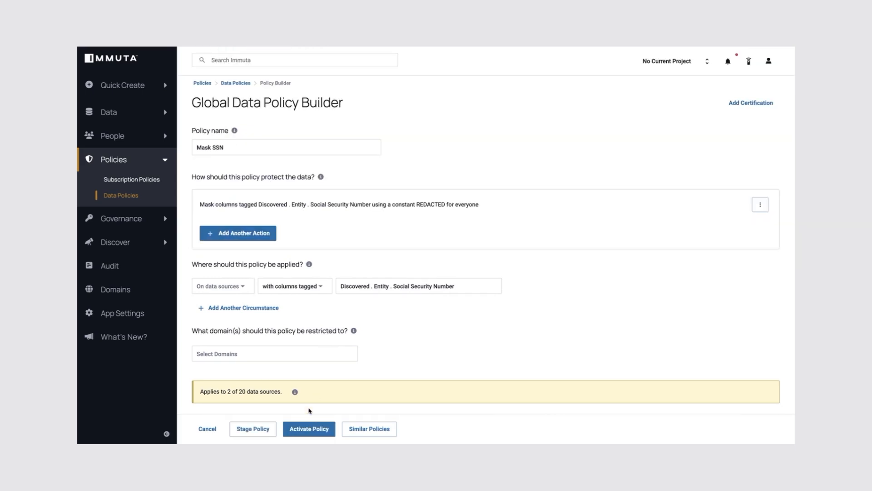
pyautogui.click(309, 429)
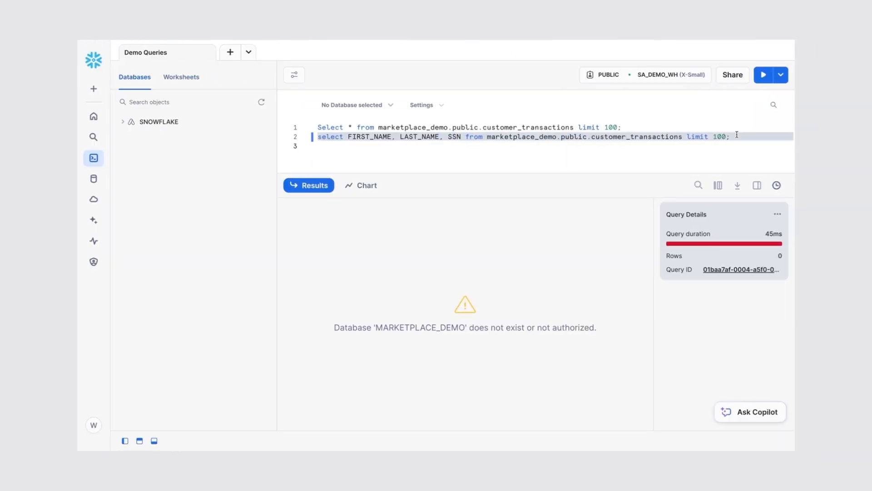
# - In Snowflake, run the query selecting FIRST_NAME, LAST_NAME, SSN from marketplace_demo.public.customer_transactions and inspect the SSN column
pyautogui.hotkey('ctrl', 'Return')
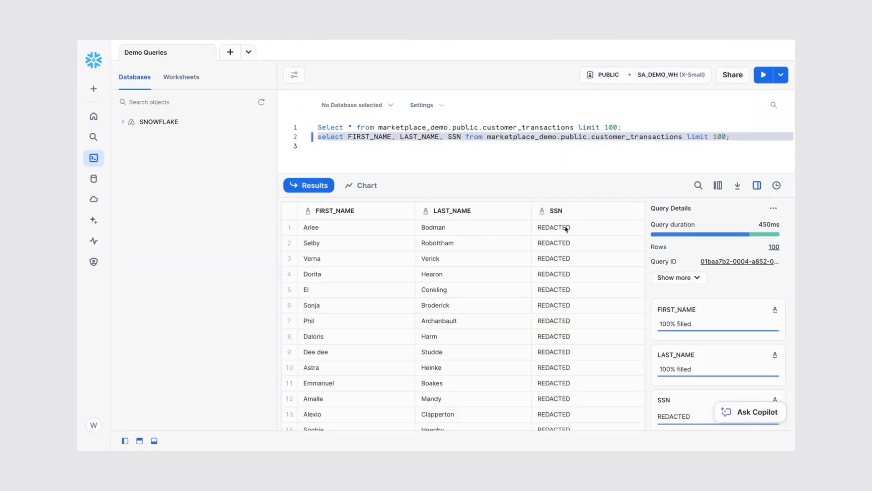
pyautogui.click(567, 229)
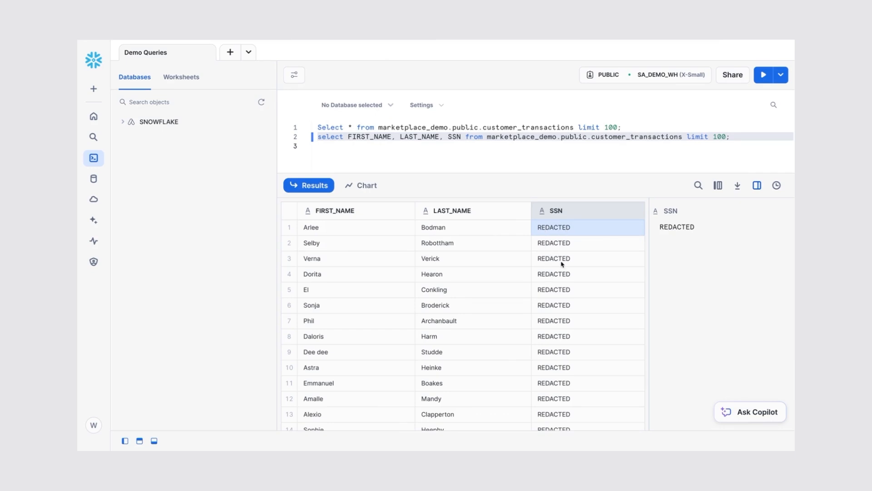
# - Switch to Databricks and select the credit_scores SSN query line
pyautogui.click(336, 56)
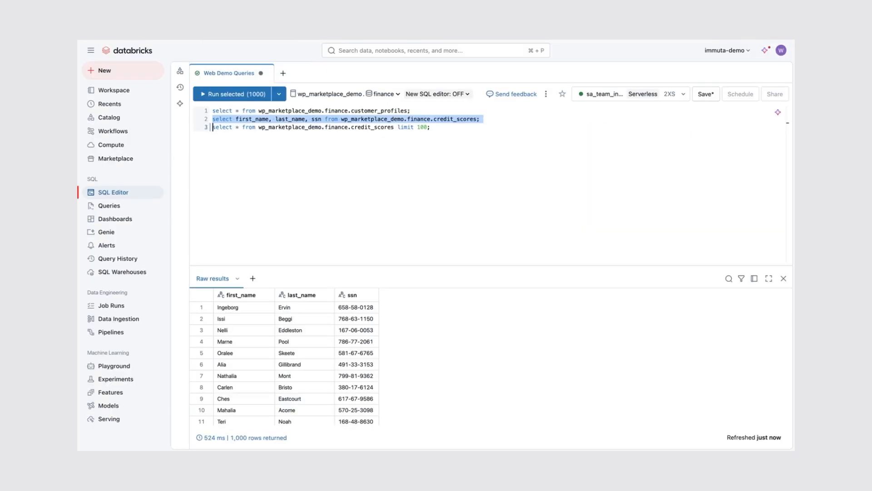
pyautogui.tripleClick(487, 118)
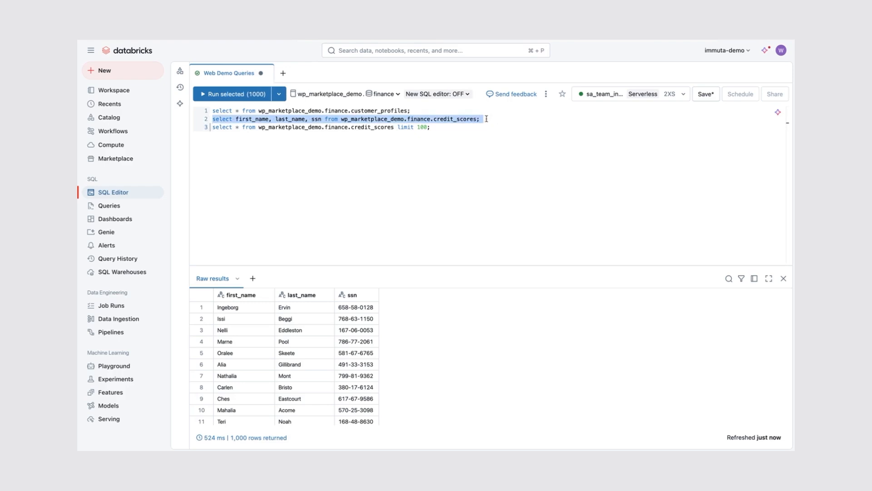